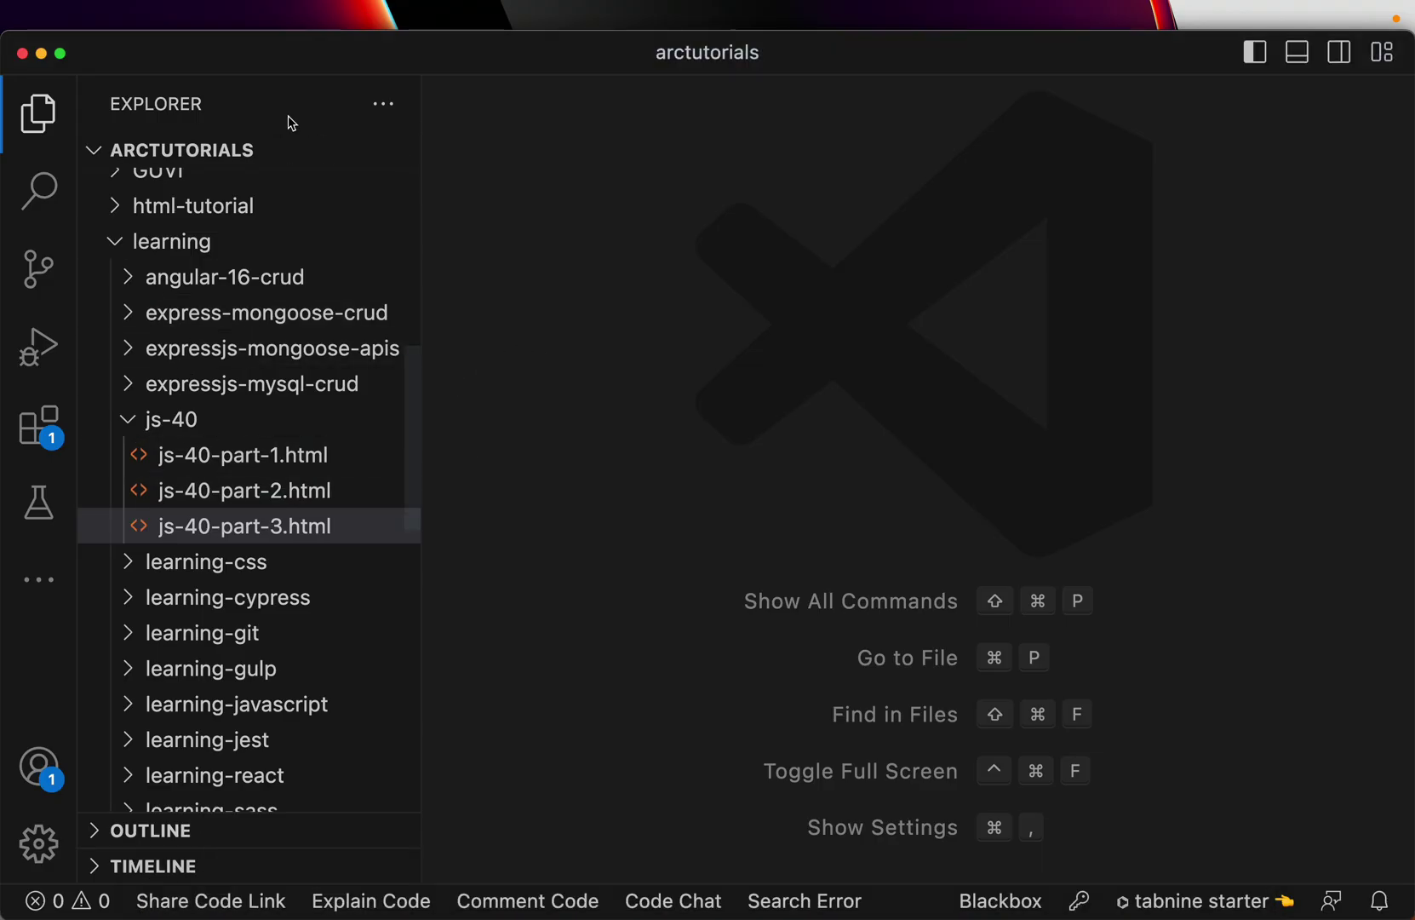
# - Create js-40-part-4.html in the js-40 folder and insert the DOCTYPE declaration
pyautogui.click(282, 149)
pyautogui.write('j')
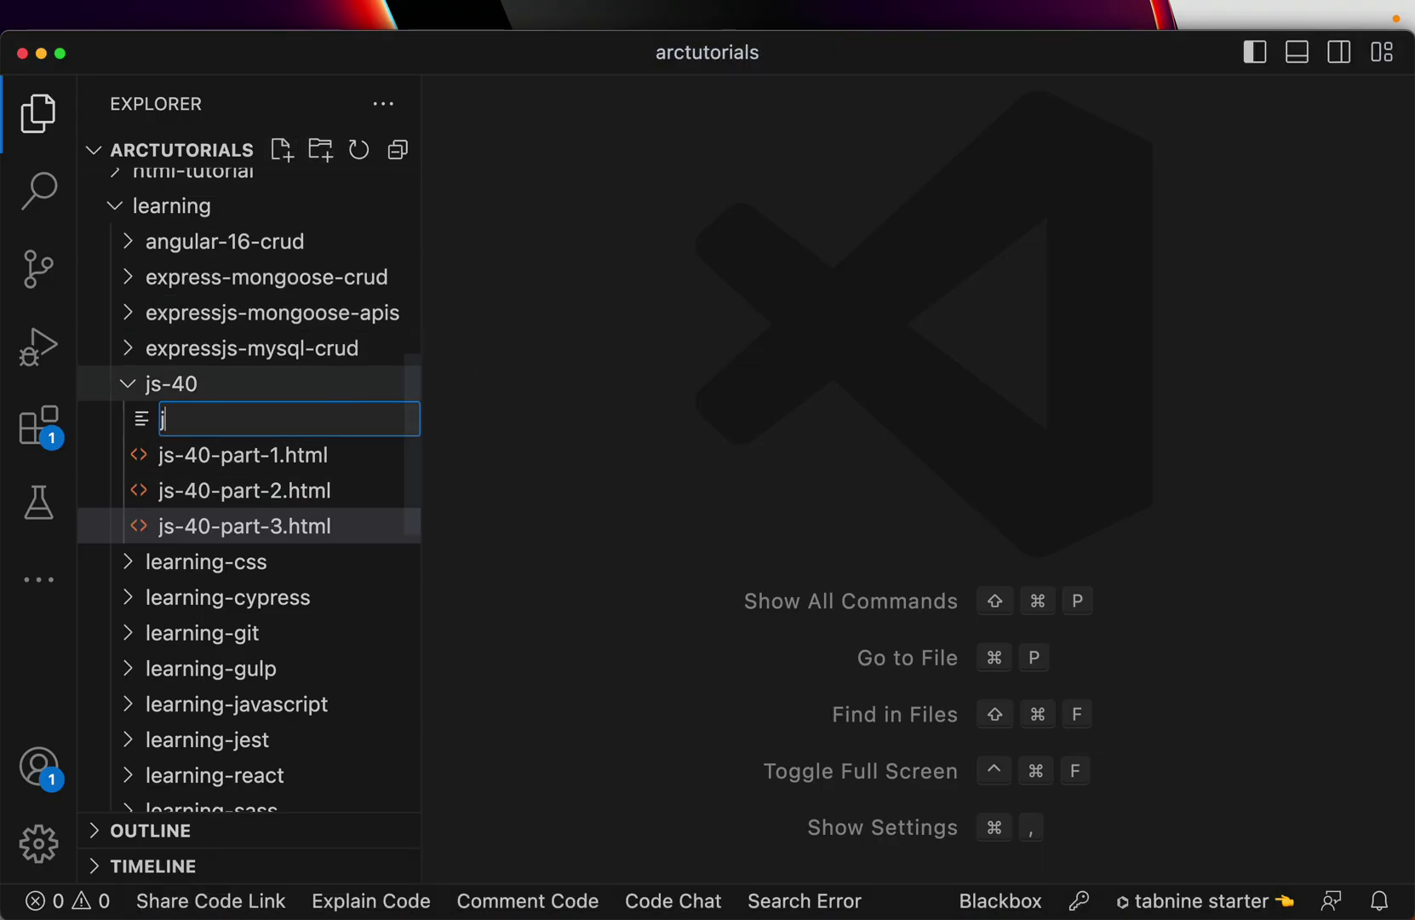
pyautogui.write('-40-')
pyautogui.write('part')
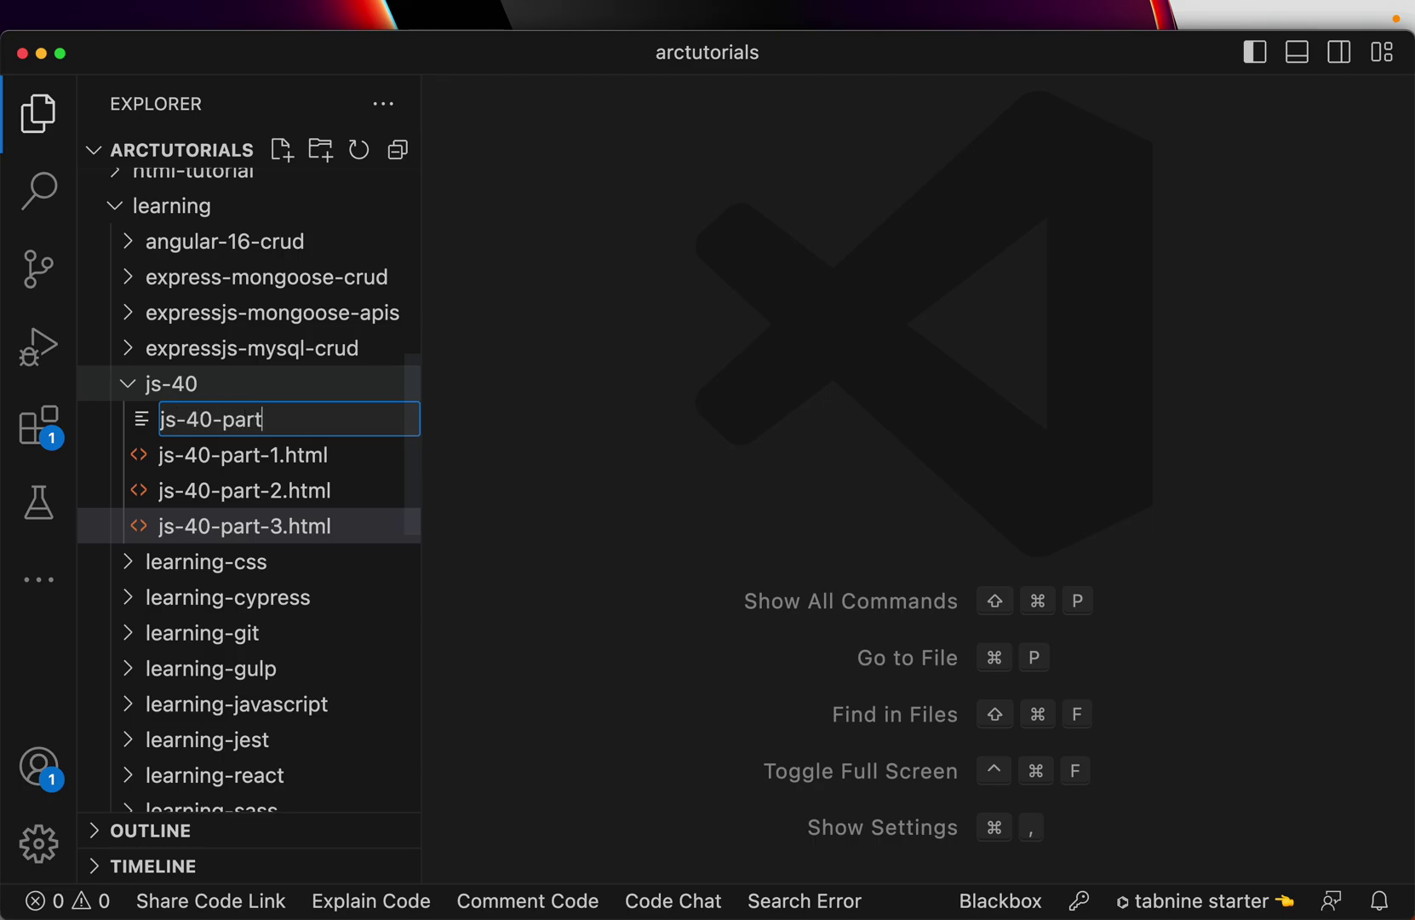
pyautogui.write('-4.html')
pyautogui.press('Return')
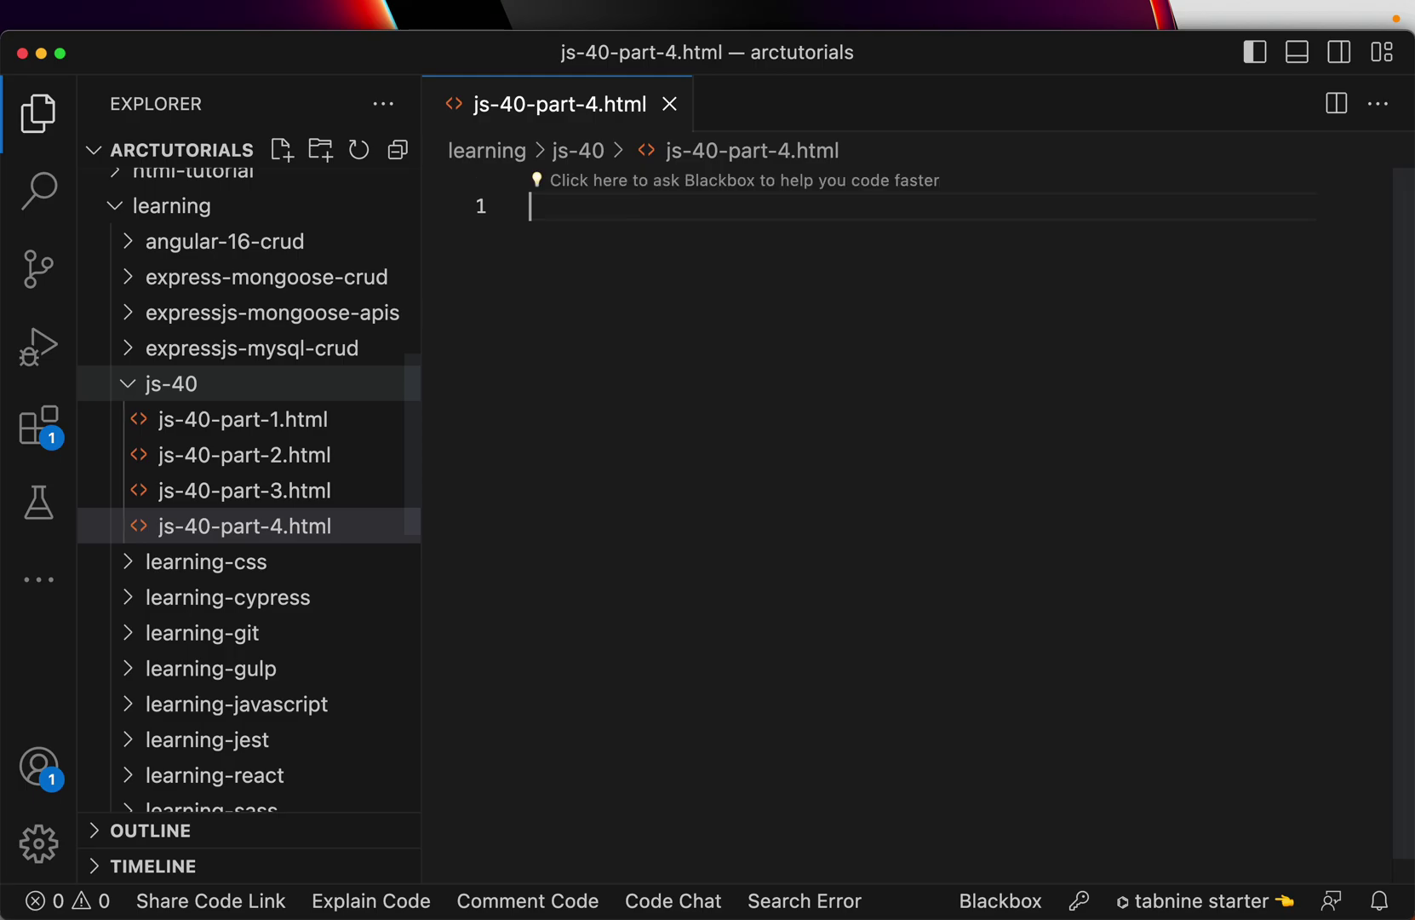
pyautogui.write('<!')
pyautogui.press('Return')
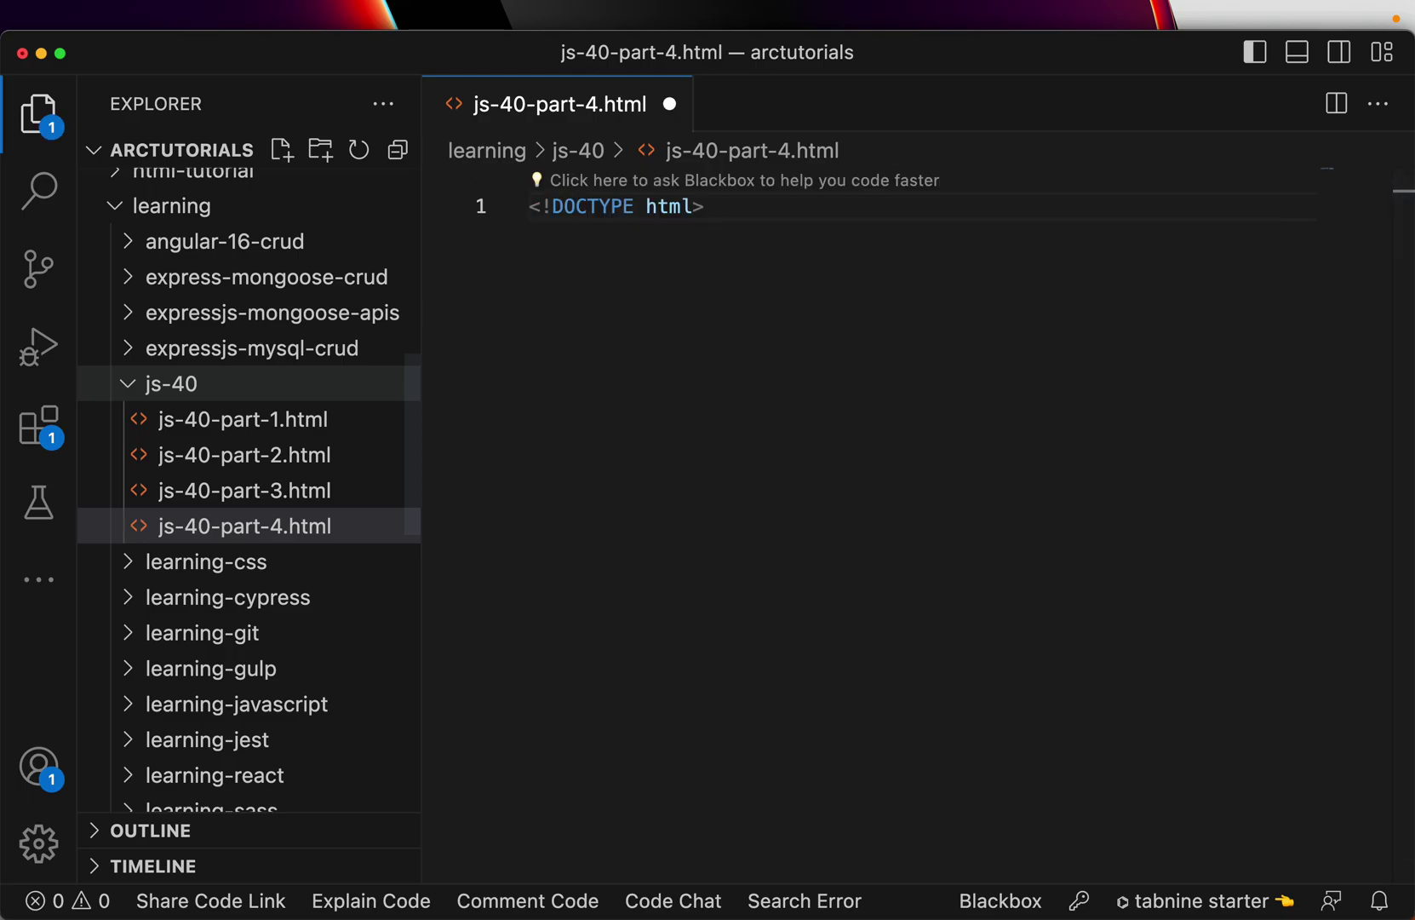
# - Add the html element containing empty head and body sections
pyautogui.press('Return')
pyautogui.write('<html>')
pyautogui.press('Return')
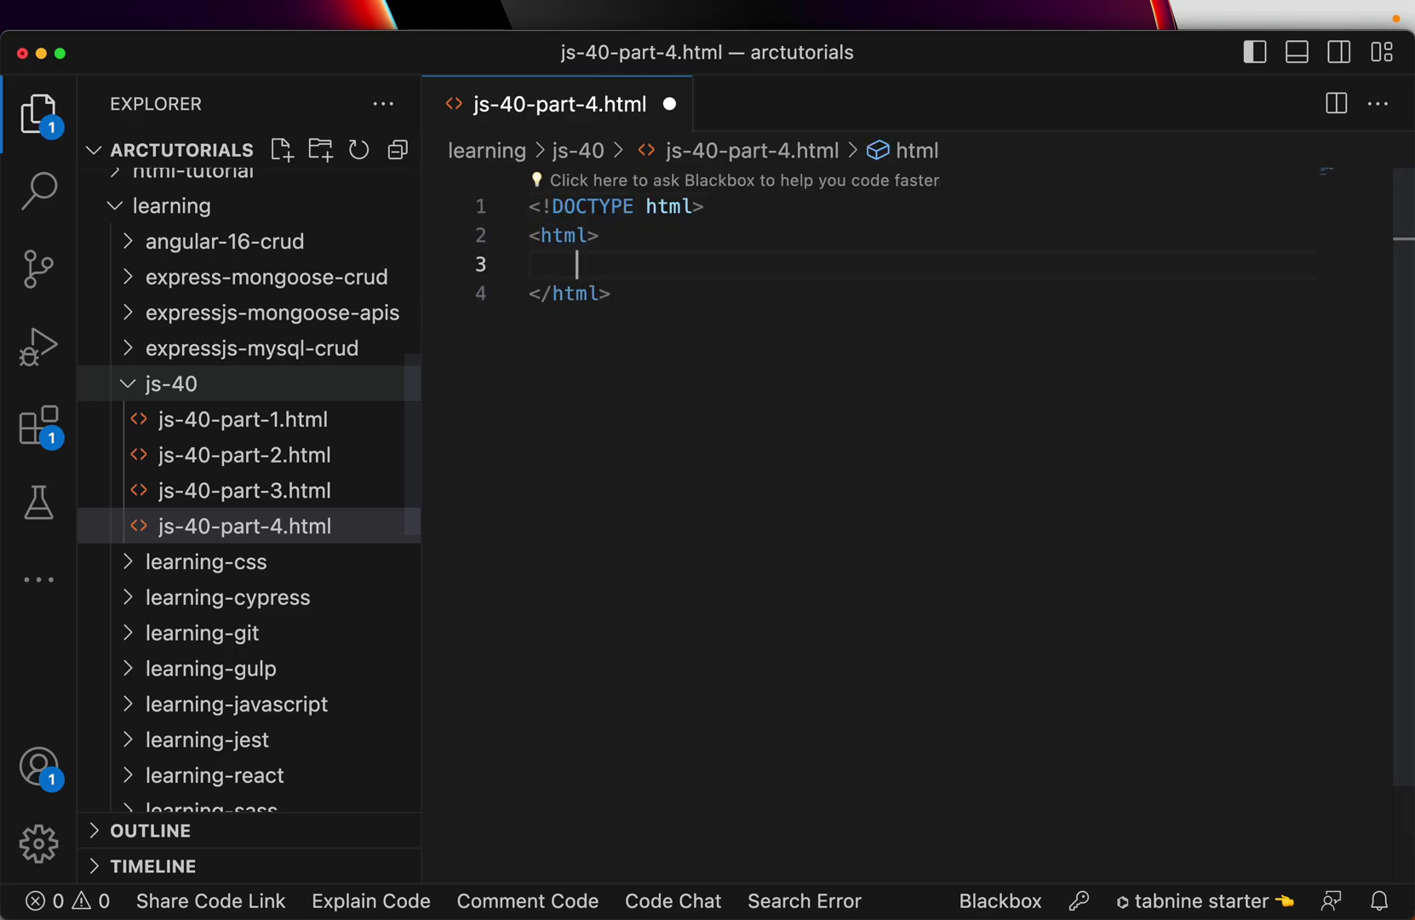
pyautogui.write('<hea')
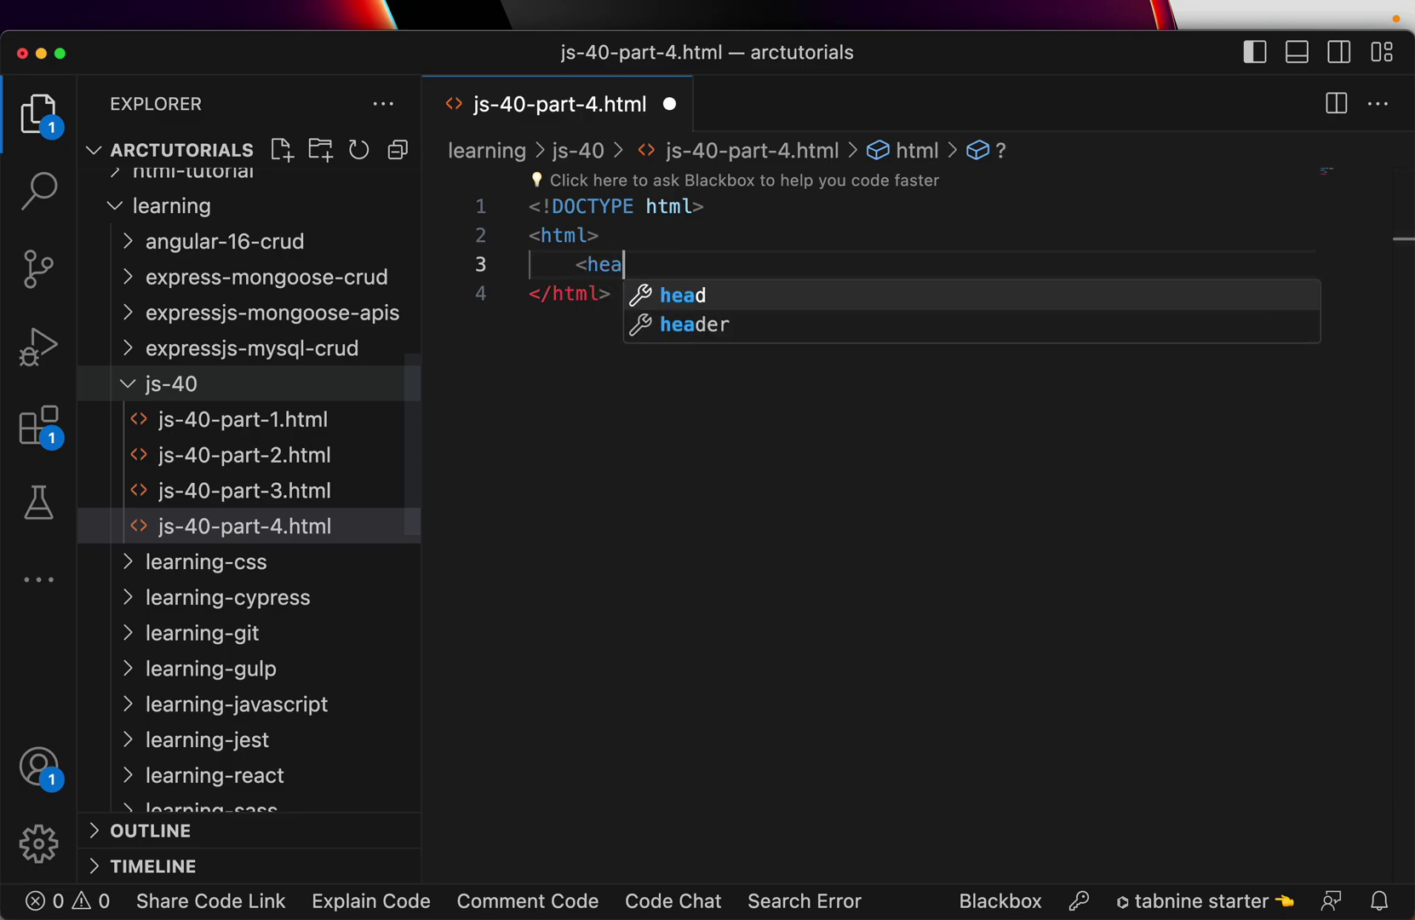
pyautogui.write('d>')
pyautogui.press('Return')
pyautogui.press('Down')
pyautogui.press('End')
pyautogui.press('Return')
pyautogui.write('<')
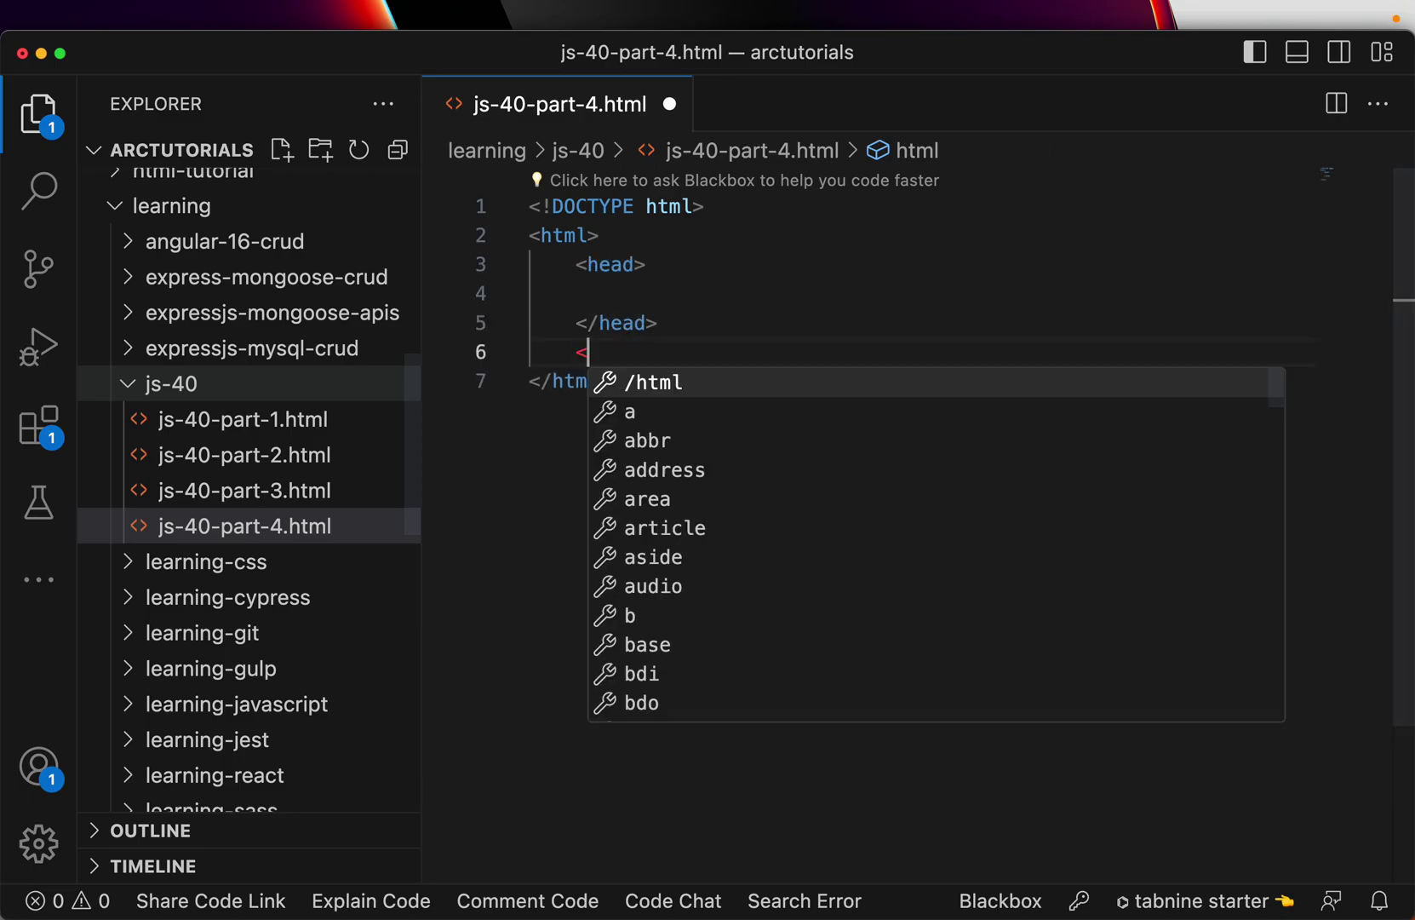
pyautogui.write('body>')
pyautogui.press('Return')
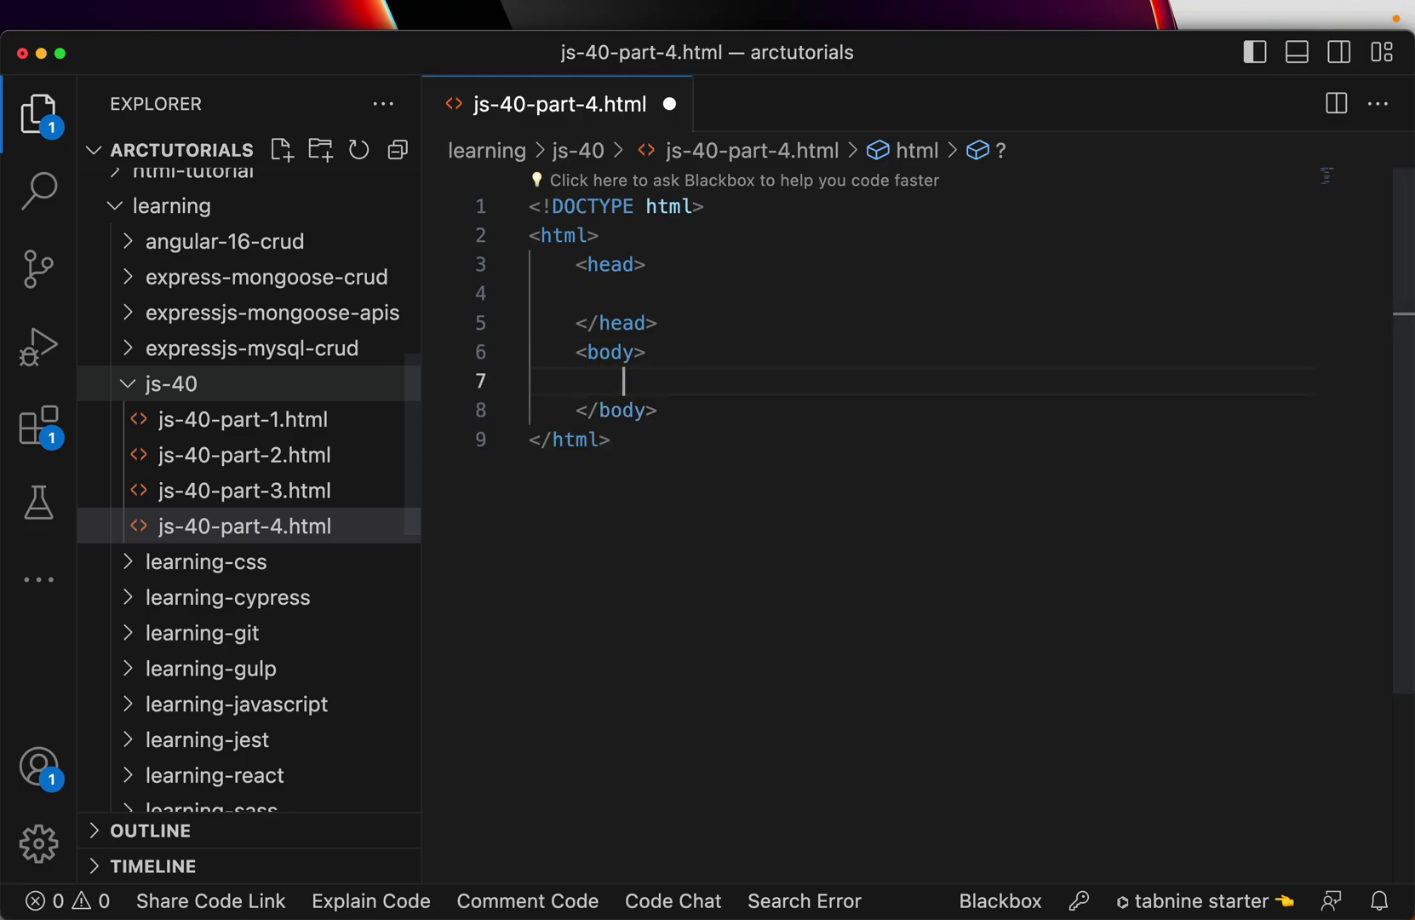
# - Declare const numbers = [1,3,5,6,7,8,9]; inside the head
pyautogui.press('Up')
pyautogui.press('Up')
pyautogui.press('Up')
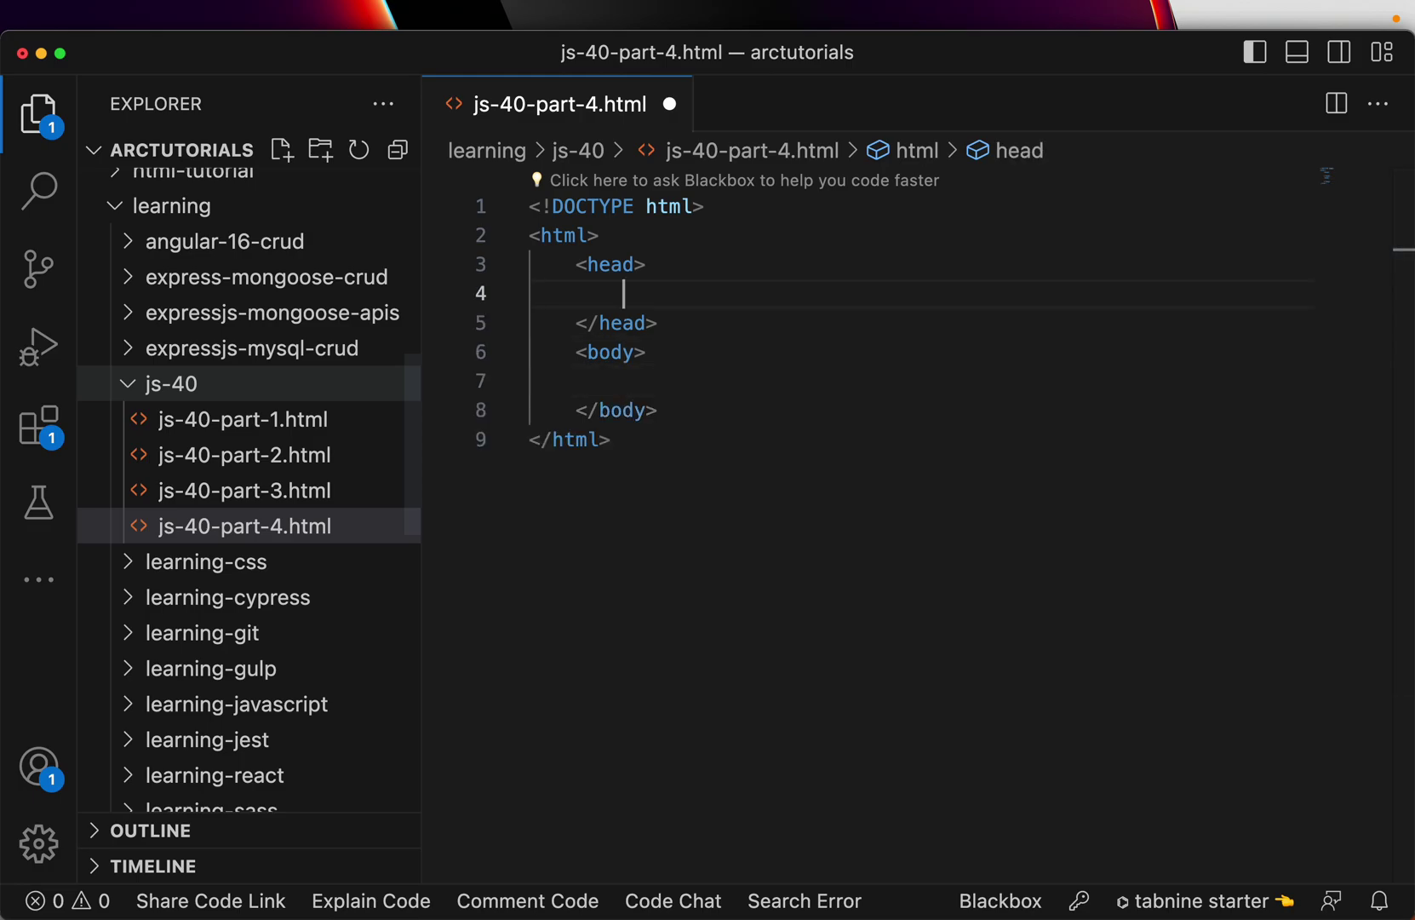
pyautogui.write('const num')
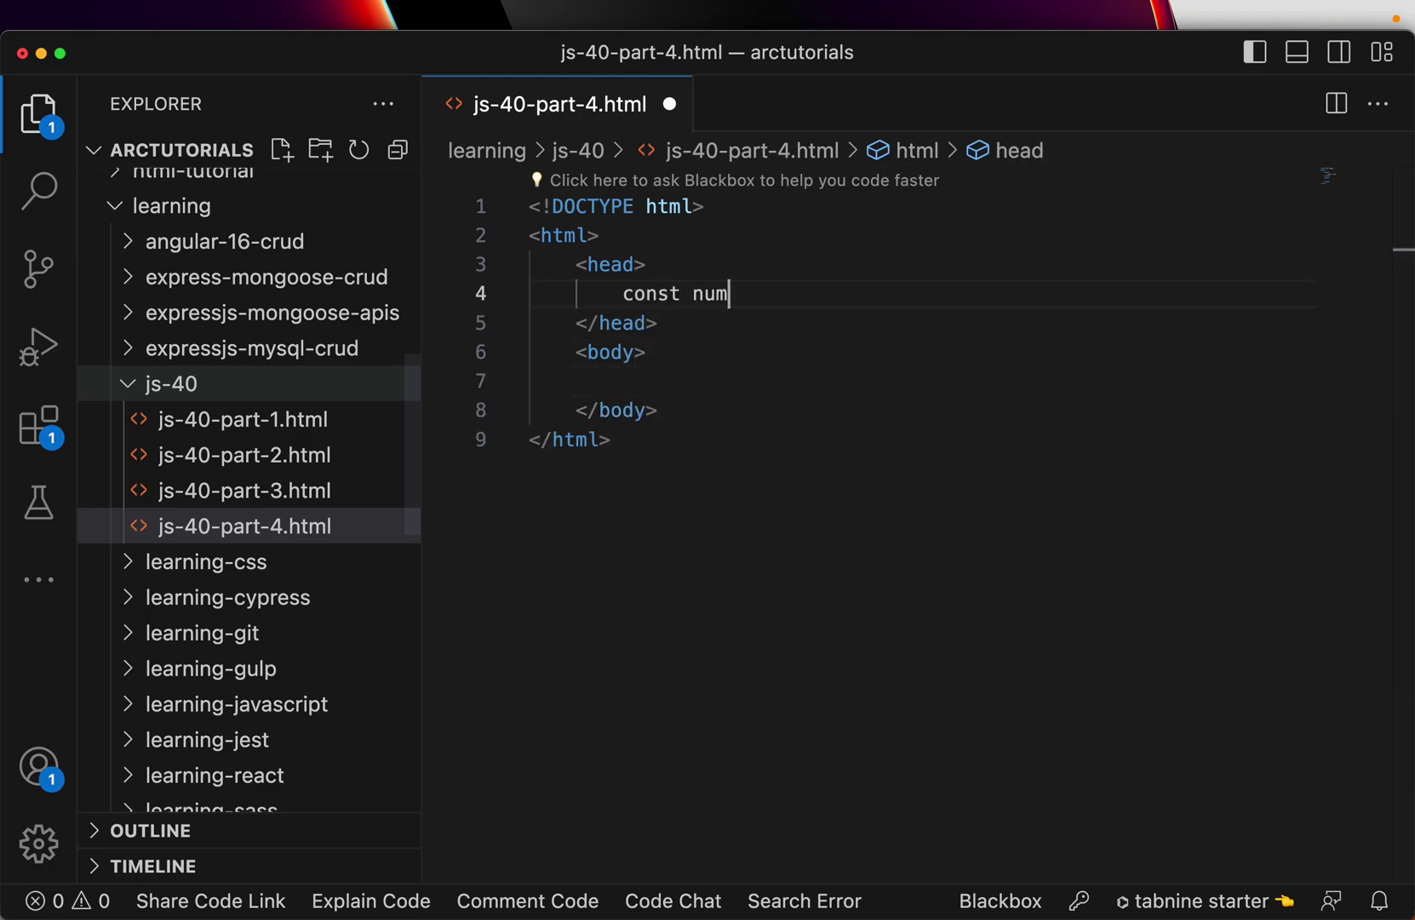
pyautogui.write('bers = [')
pyautogui.write('1,3,5,6,7')
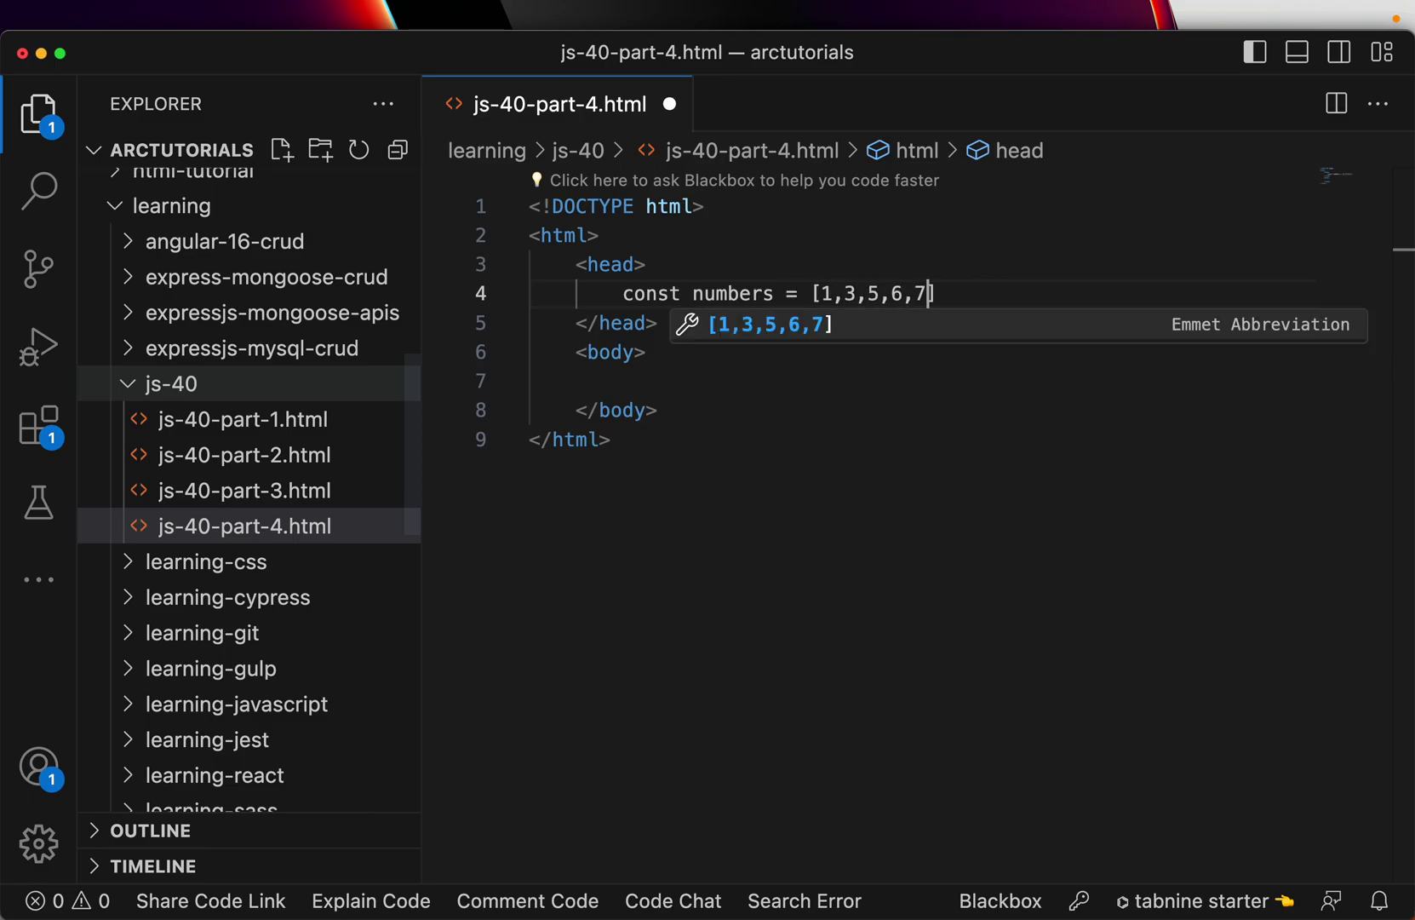
pyautogui.write(',8,9')
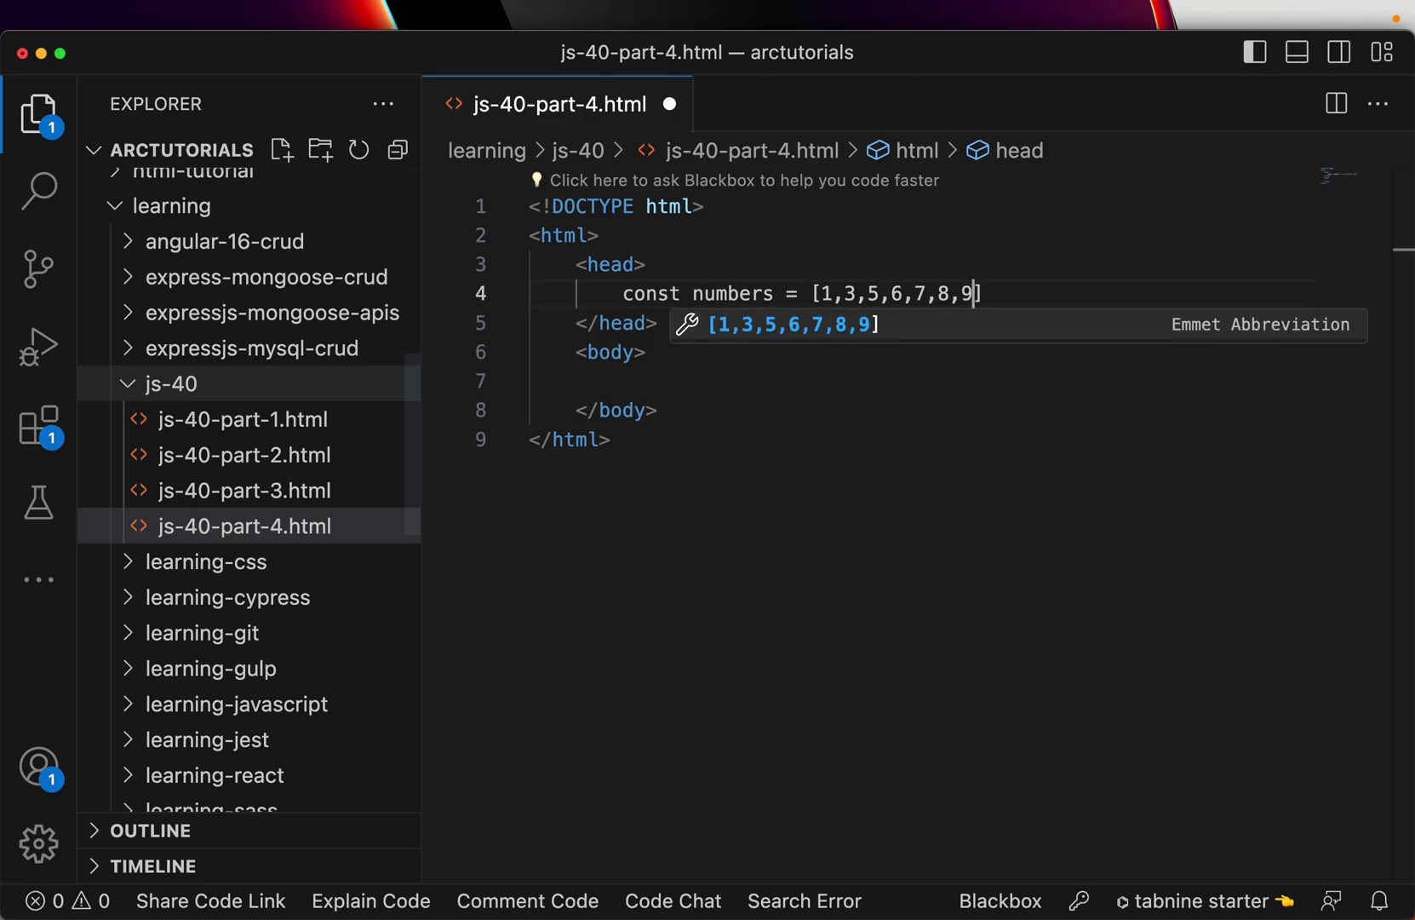
pyautogui.write('];')
pyautogui.press('Return')
pyautogui.press('Return')
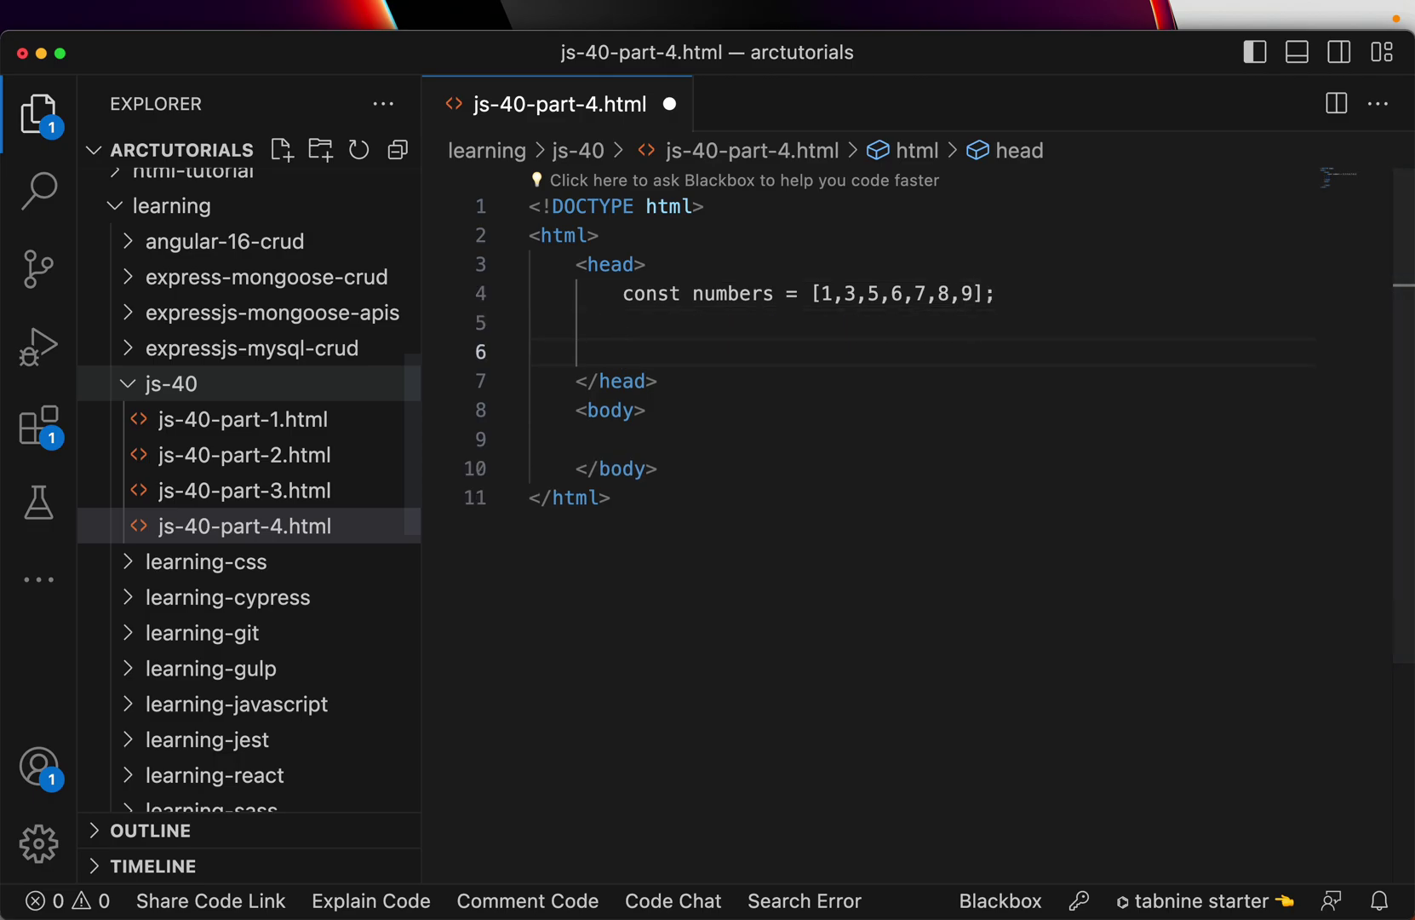
# - Wrap the numbers array in an indented script block within the head
pyautogui.press('Up')
pyautogui.press('Up')
pyautogui.press('Up')
pyautogui.press('Down')
pyautogui.press('End')
pyautogui.press('Return')
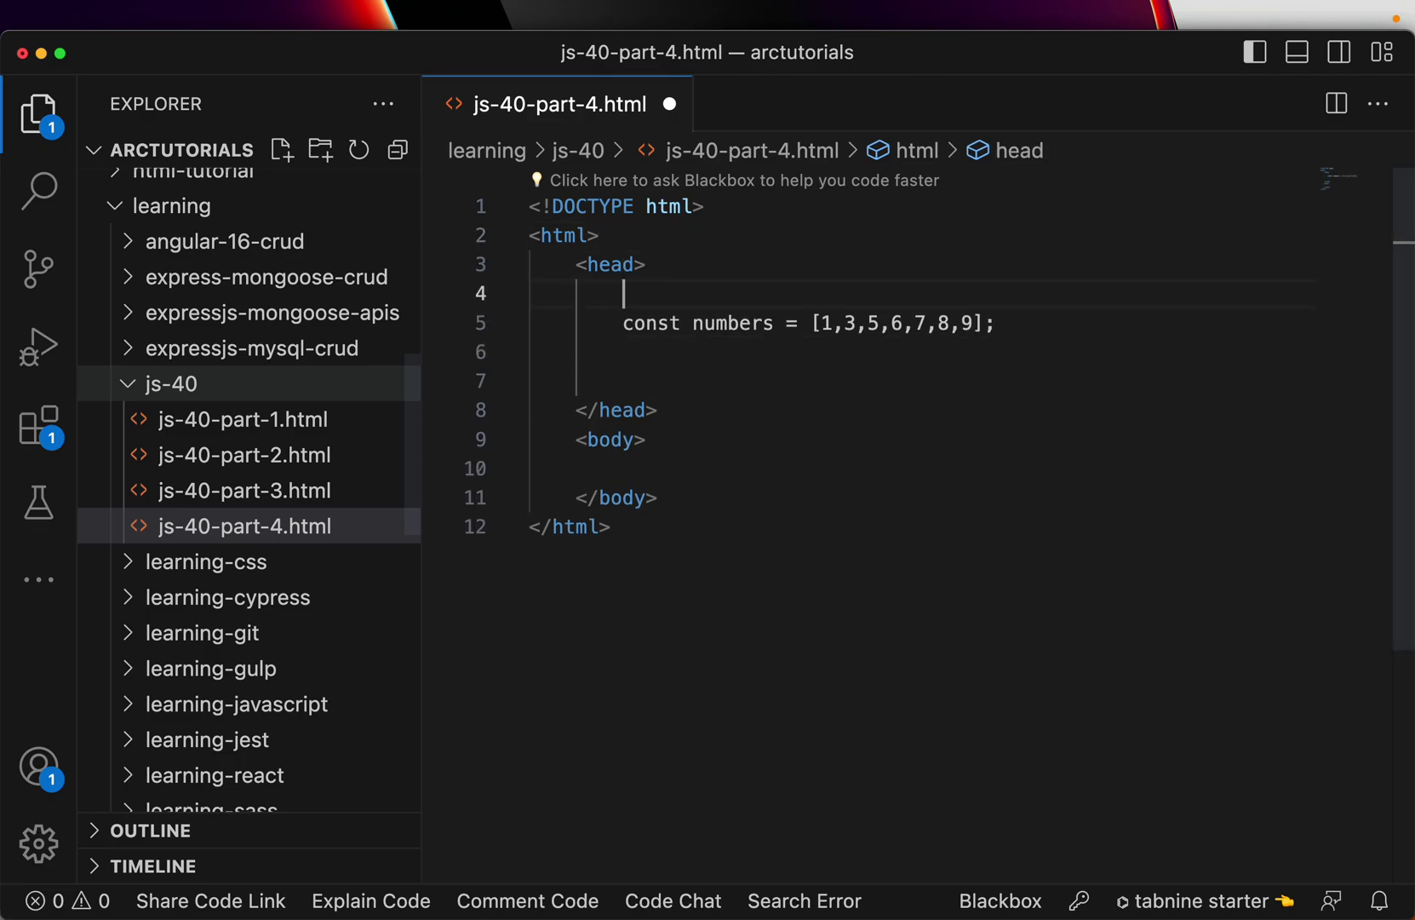
pyautogui.write('<script></script>')
pyautogui.hotkey('shift', 'End')
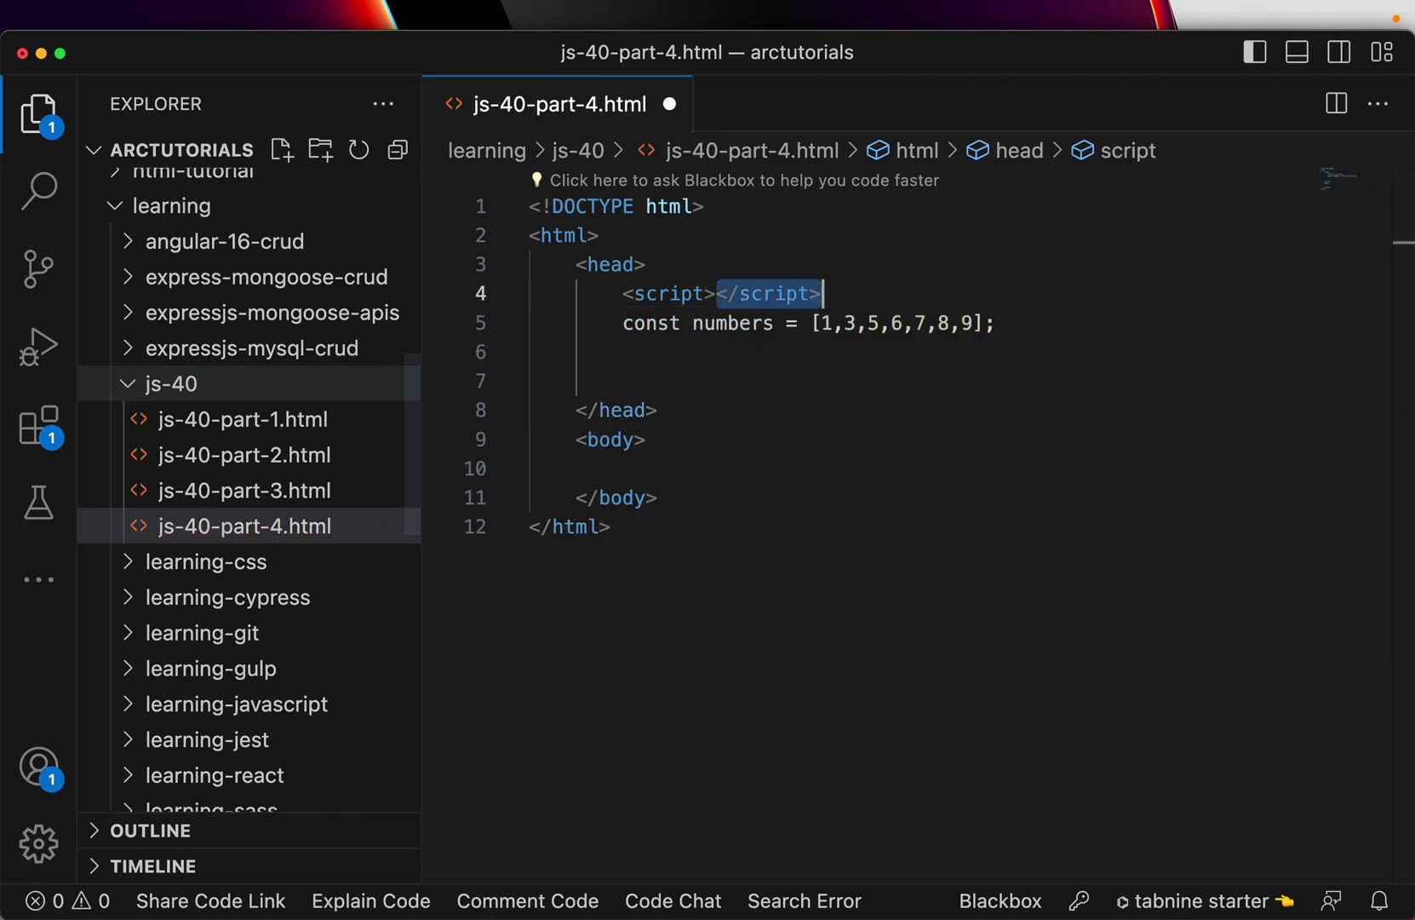
pyautogui.hotkey('ctrl', 'x')
pyautogui.press('Down')
pyautogui.press('Down')
pyautogui.press('Down')
pyautogui.press('Tab')
pyautogui.press('Tab')
pyautogui.press('Tab')
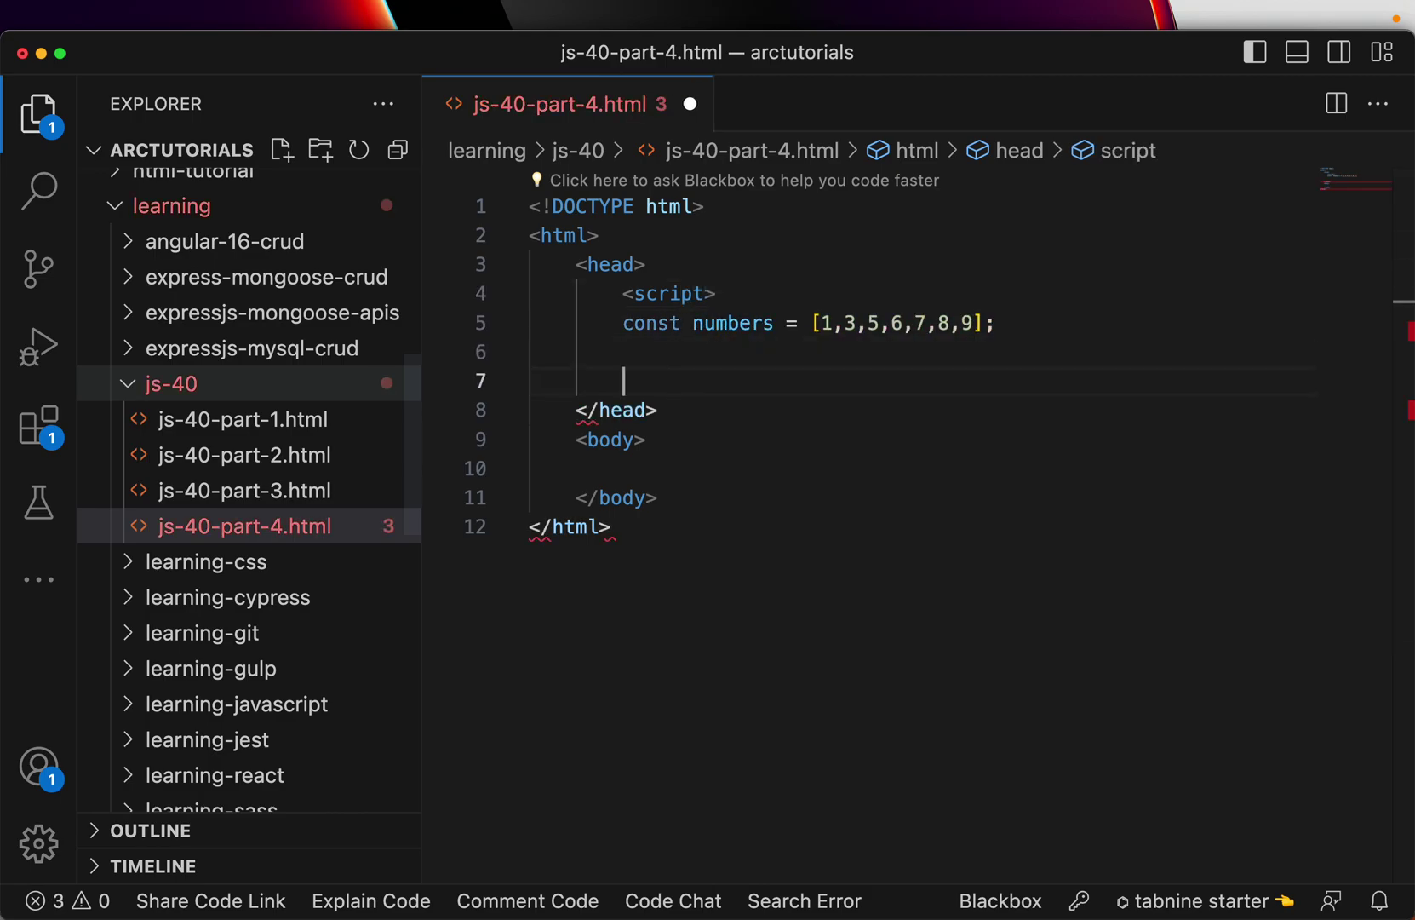
pyautogui.hotkey('ctrl', 'v')
pyautogui.press('Up')
pyautogui.press('Up')
pyautogui.press('Home')
pyautogui.press('Tab')
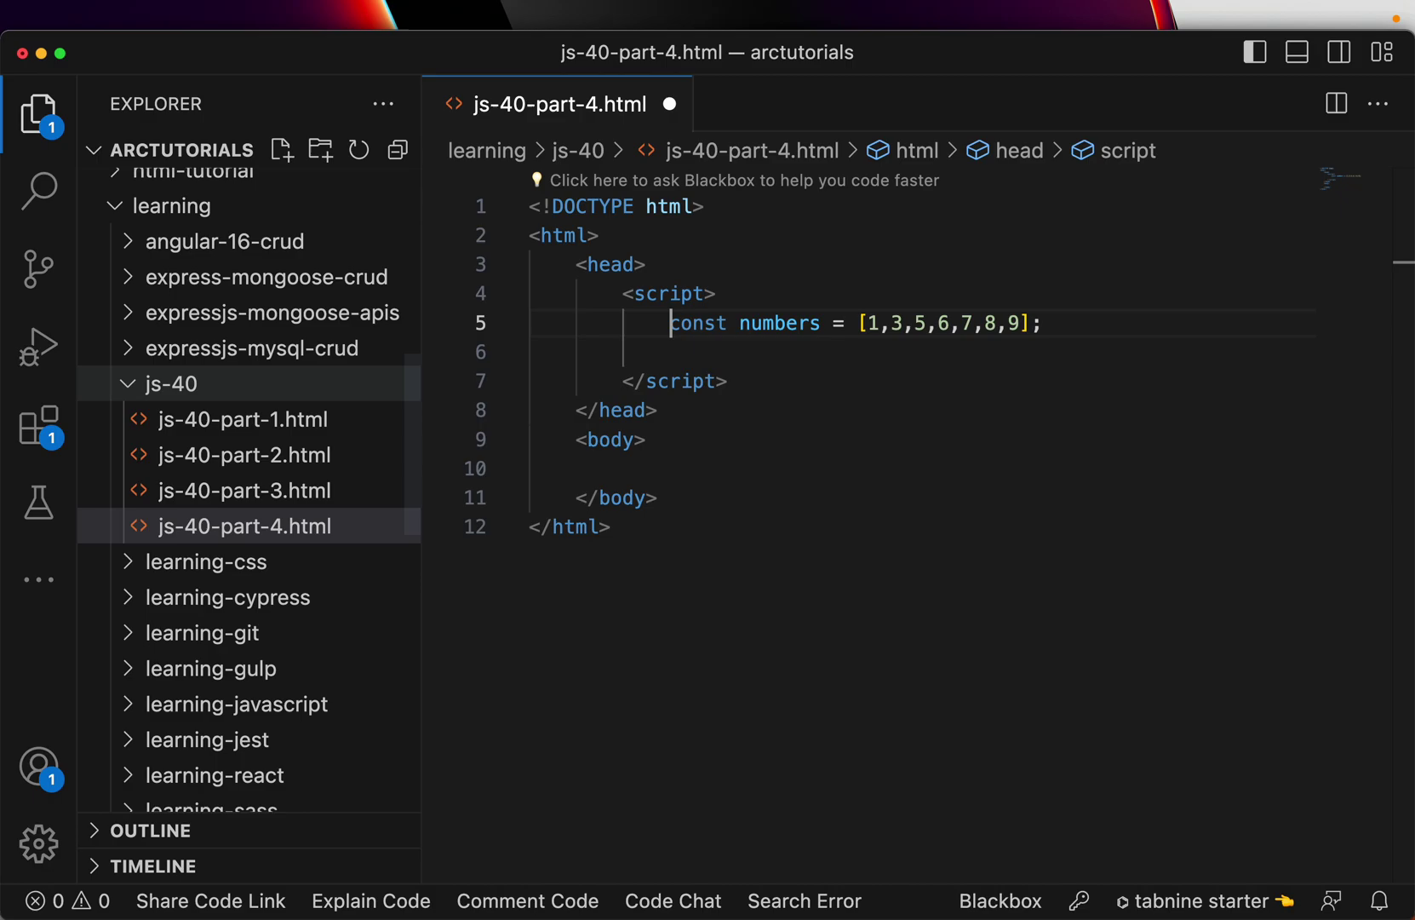
pyautogui.press('Down')
pyautogui.write('con')
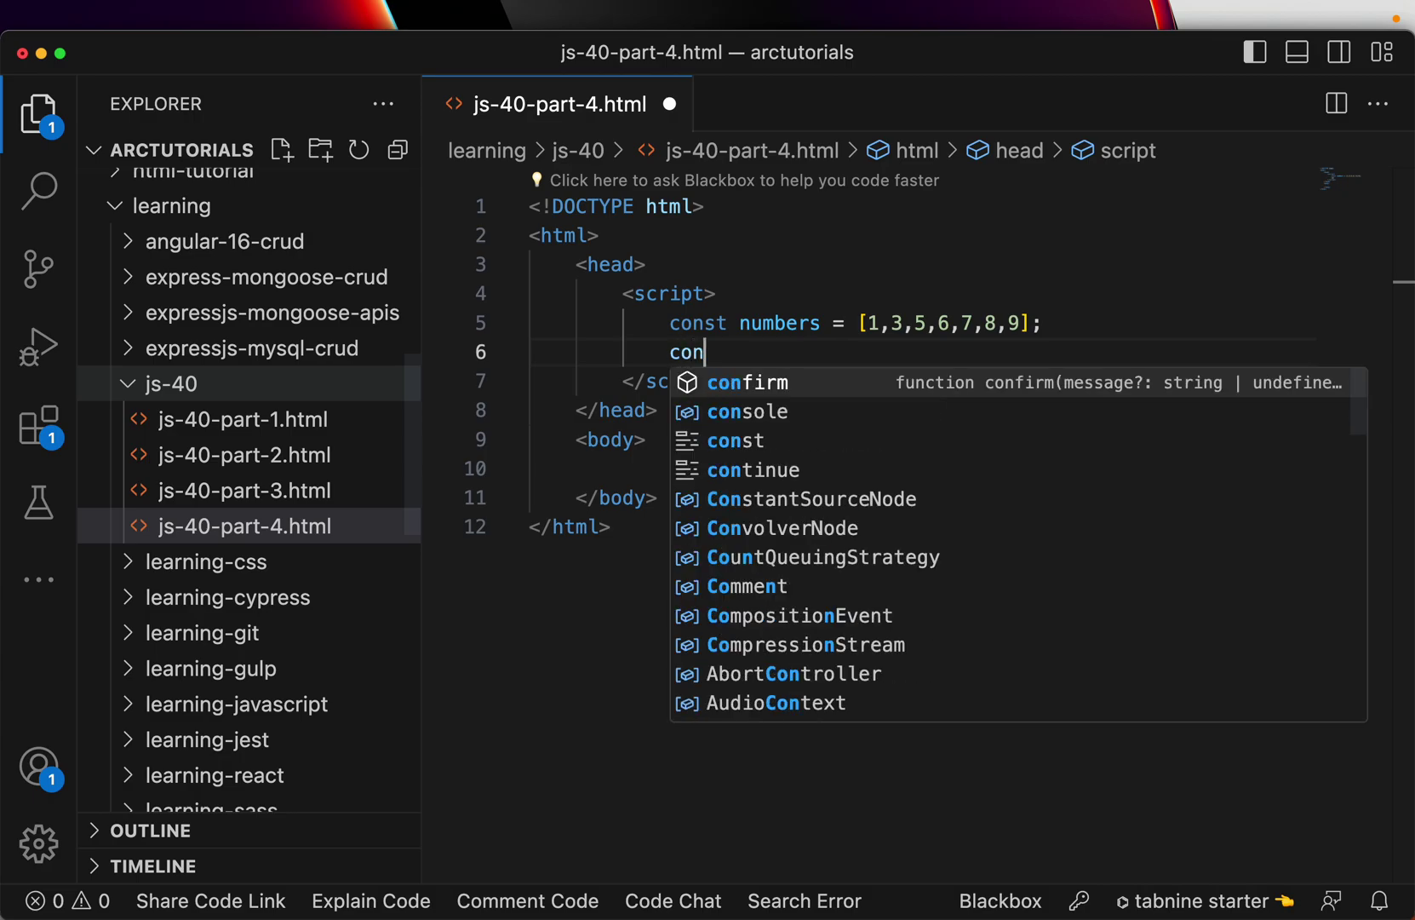
pyautogui.write('st ')
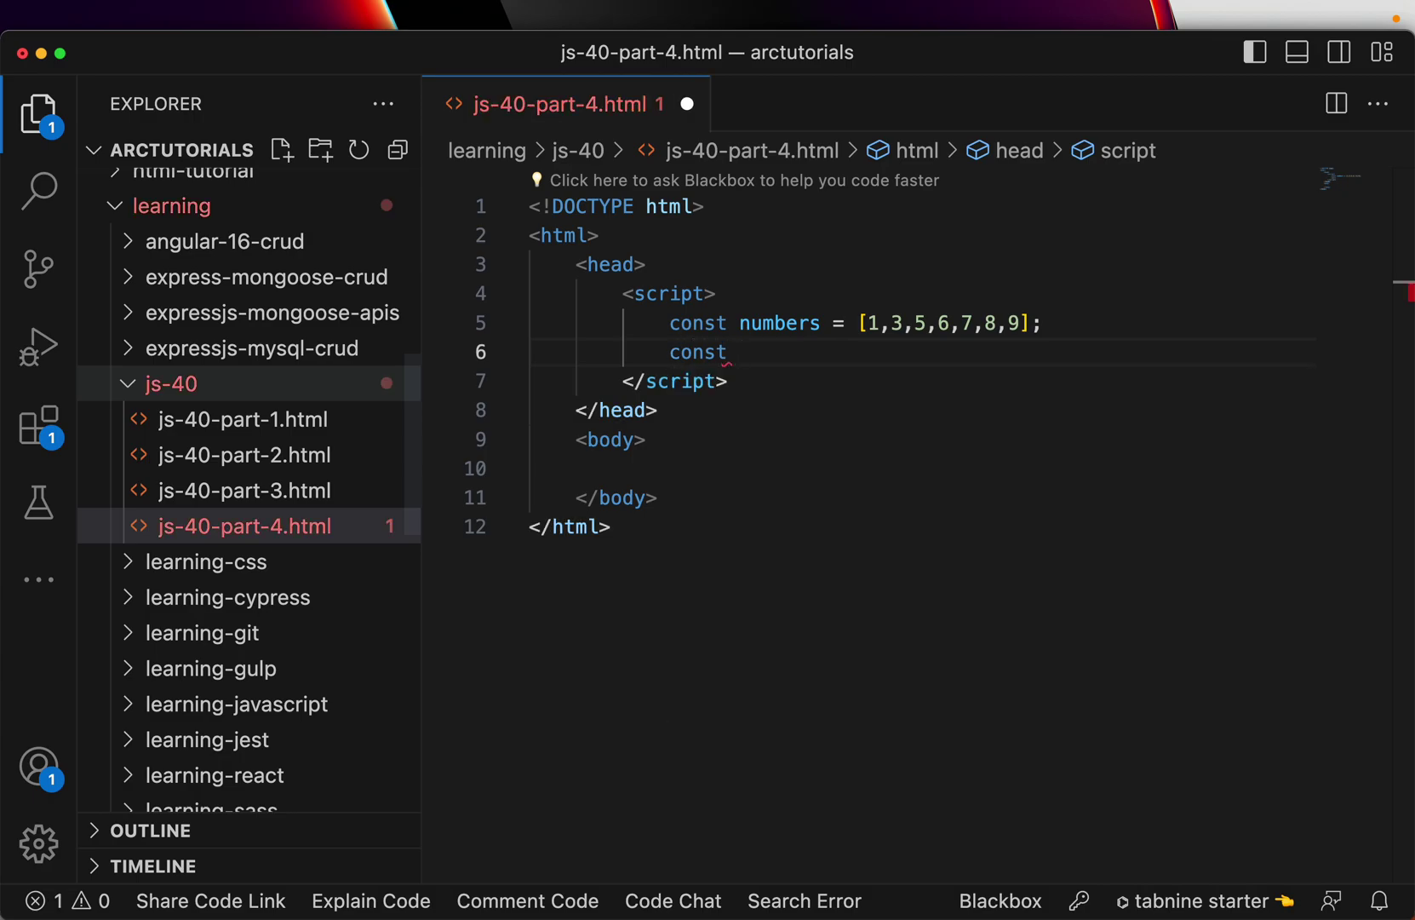
pyautogui.write('[')
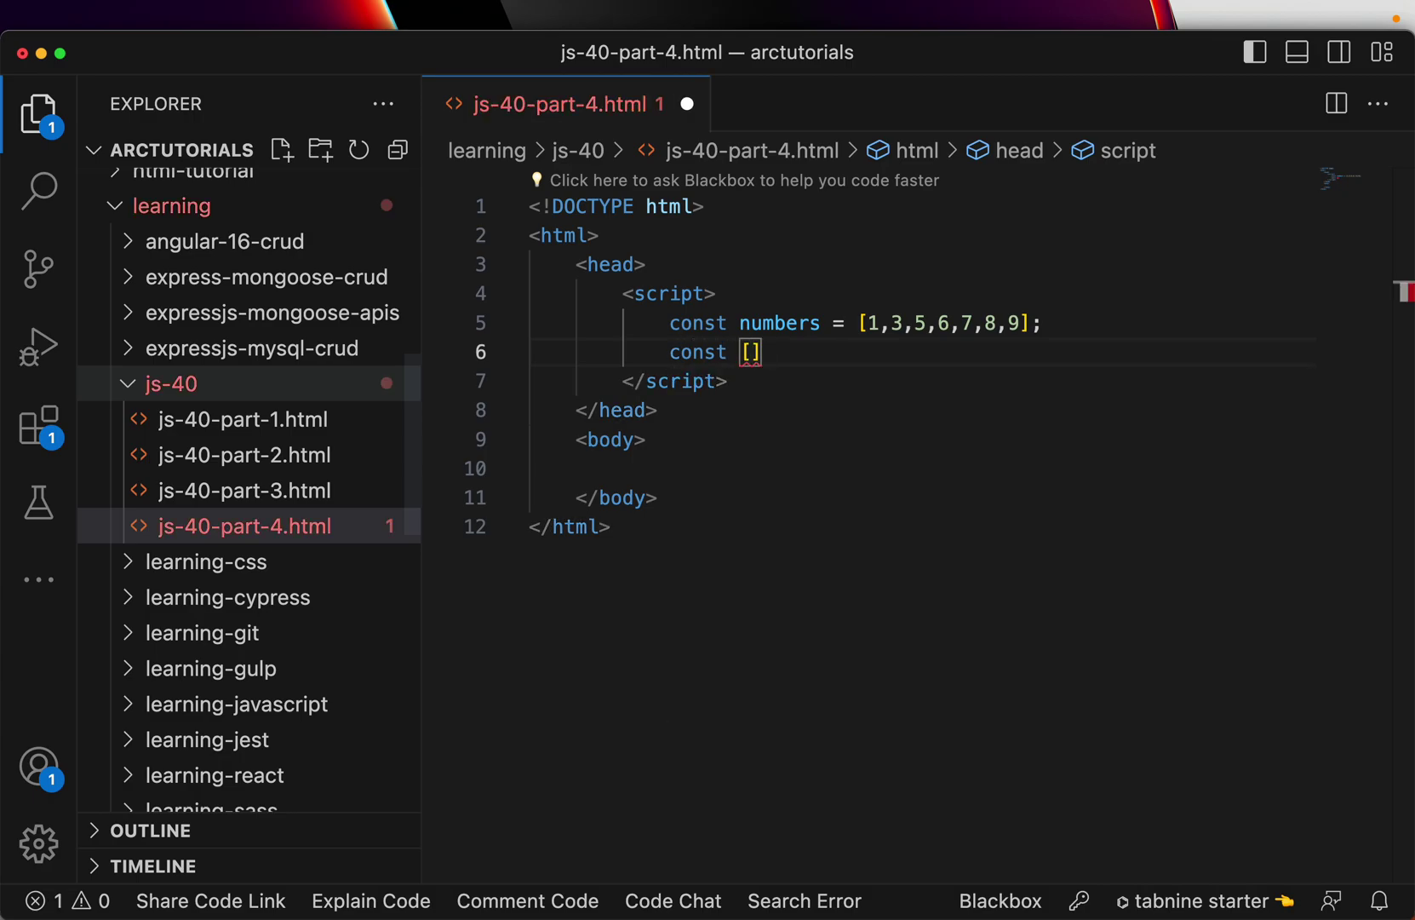
pyautogui.write('first, ')
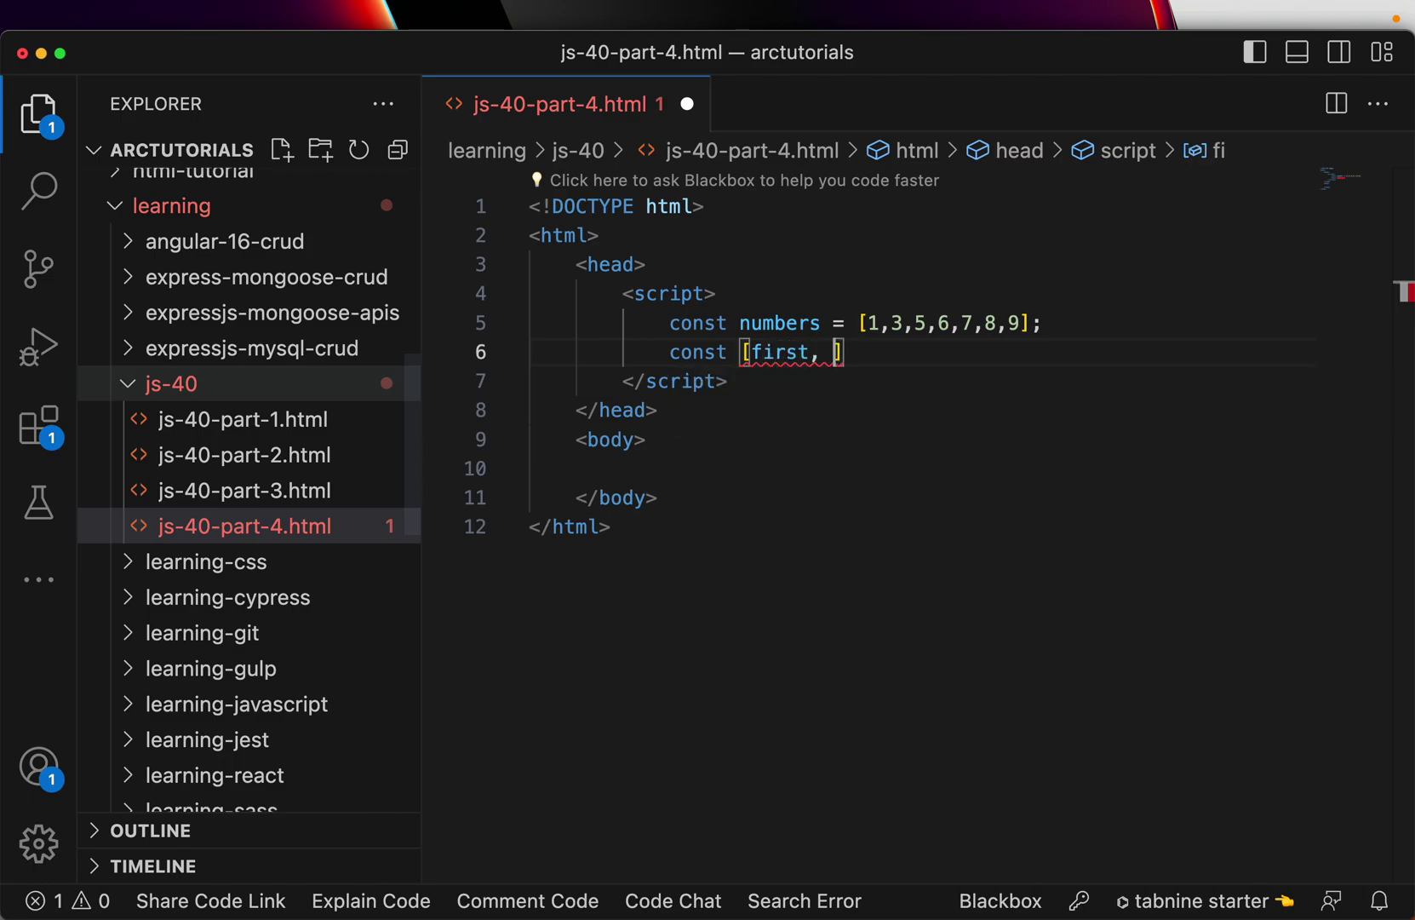
pyautogui.write('second,')
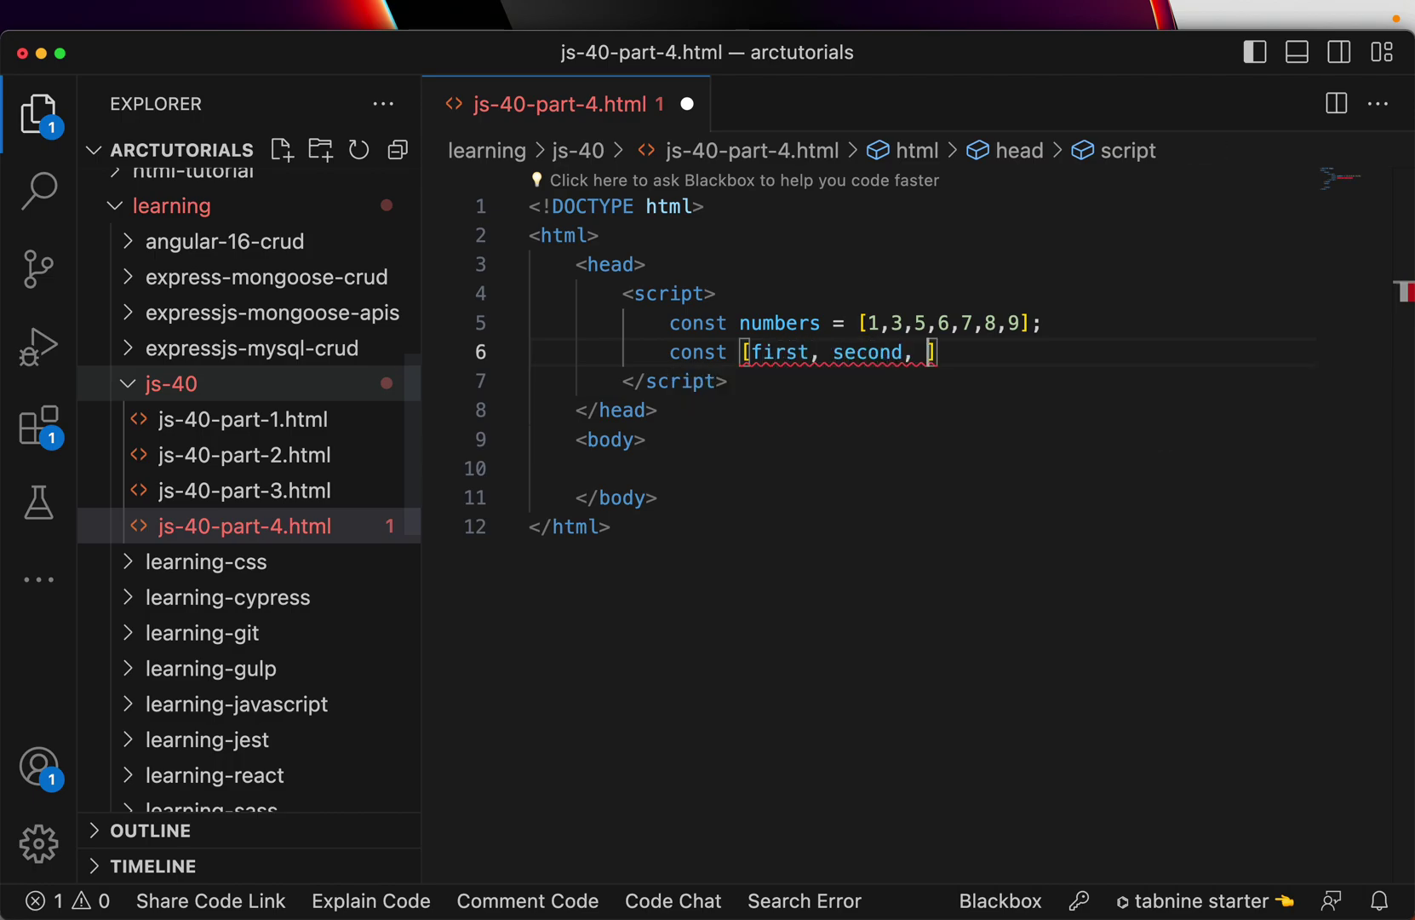
# - Write const [first, second] = numbers; on line 6
pyautogui.press('BackSpace')
pyautogui.press('BackSpace')
pyautogui.press('Right')
pyautogui.write('= ')
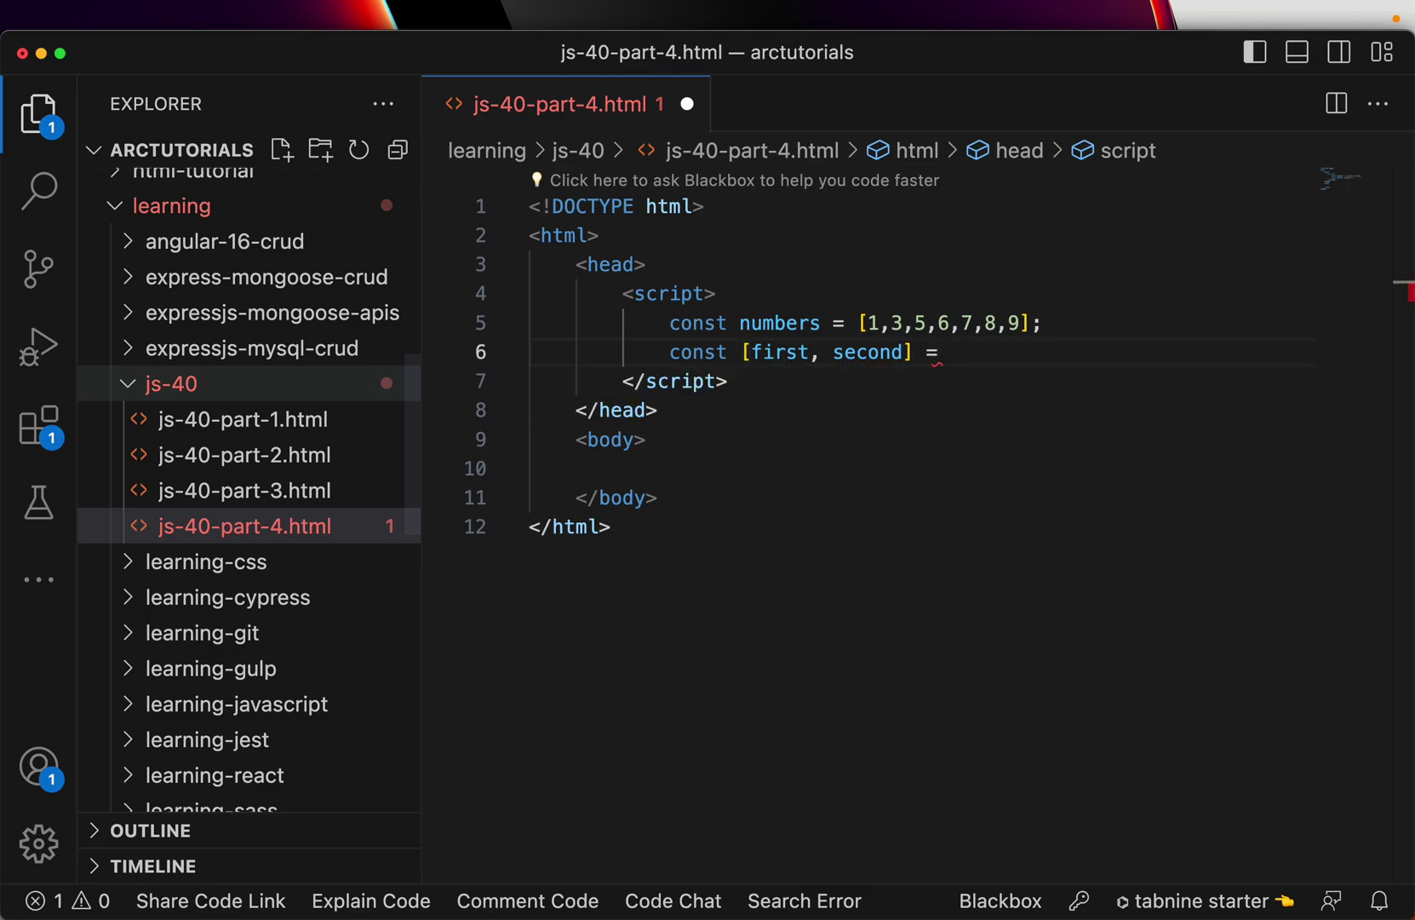
pyautogui.write('num')
pyautogui.press('Tab')
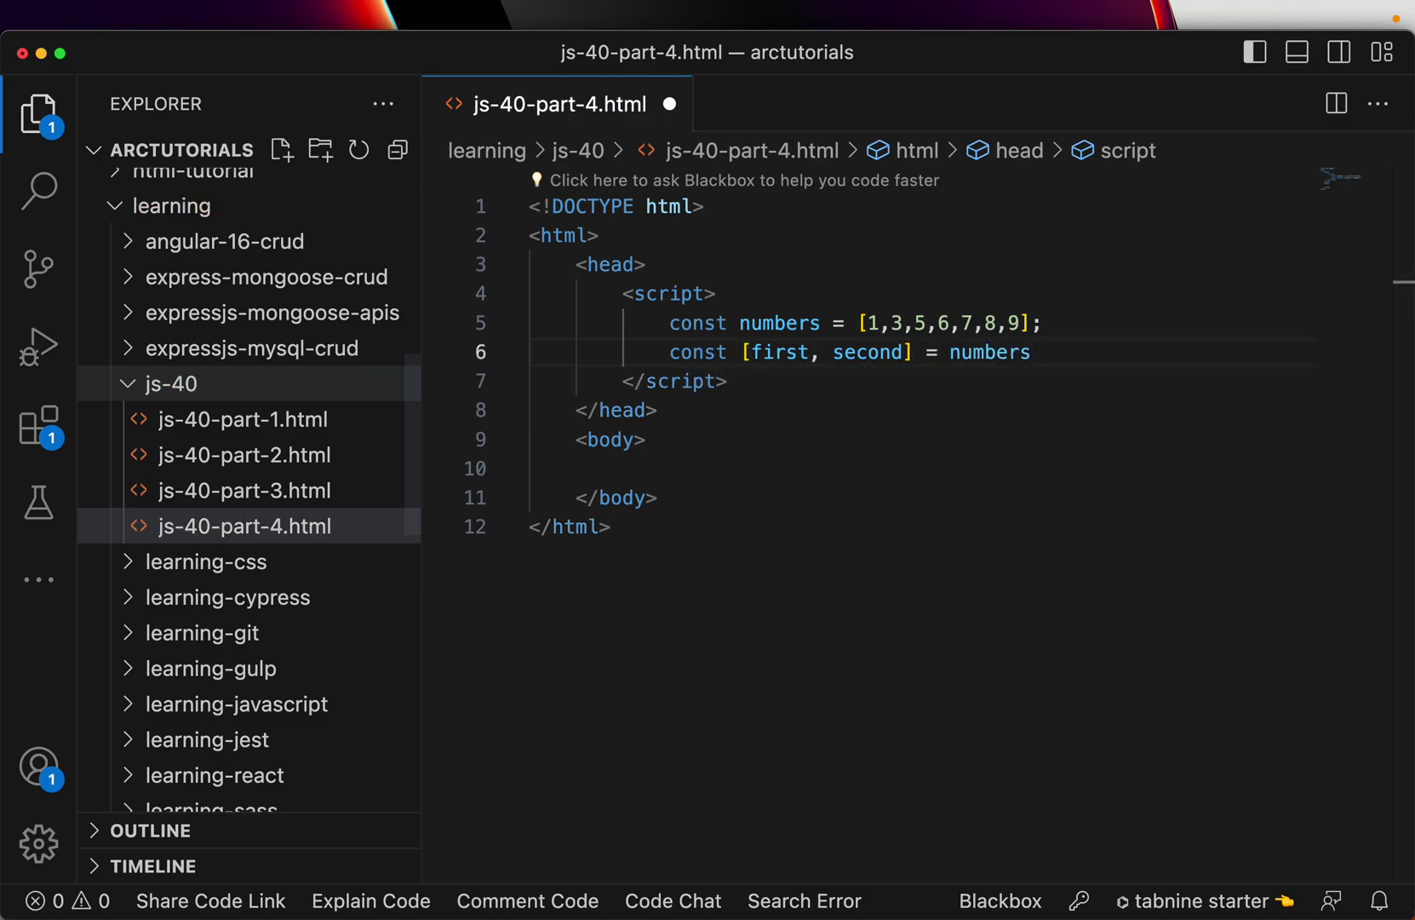
pyautogui.write(';')
pyautogui.press('Return')
pyautogui.press('Return')
pyautogui.write('console.log')
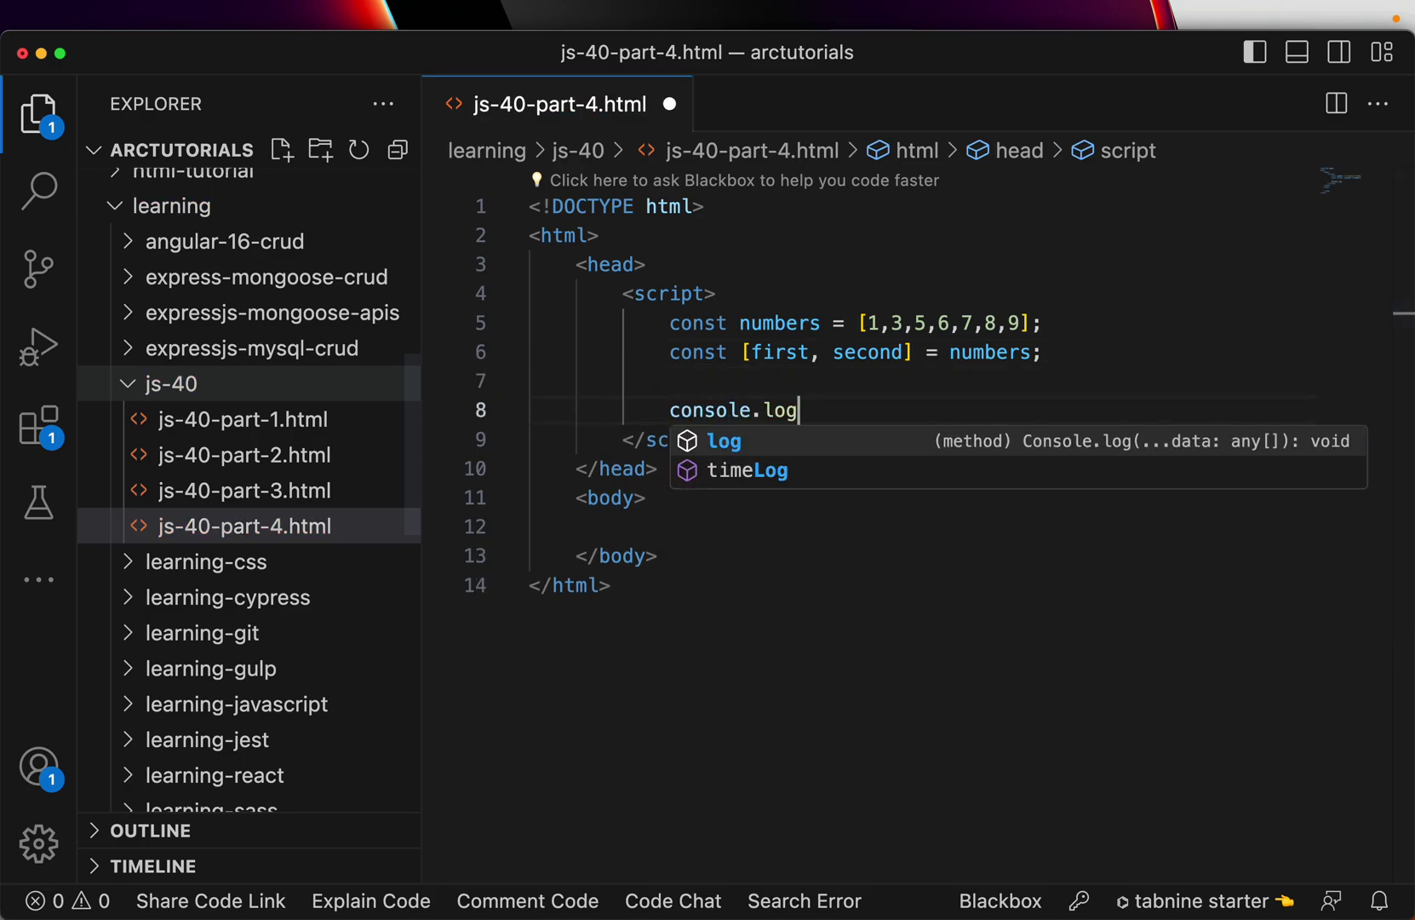
pyautogui.write('(first')
# - Add console.log(first); below the destructuring declaration
pyautogui.press('Escape')
pyautogui.write(')l;')
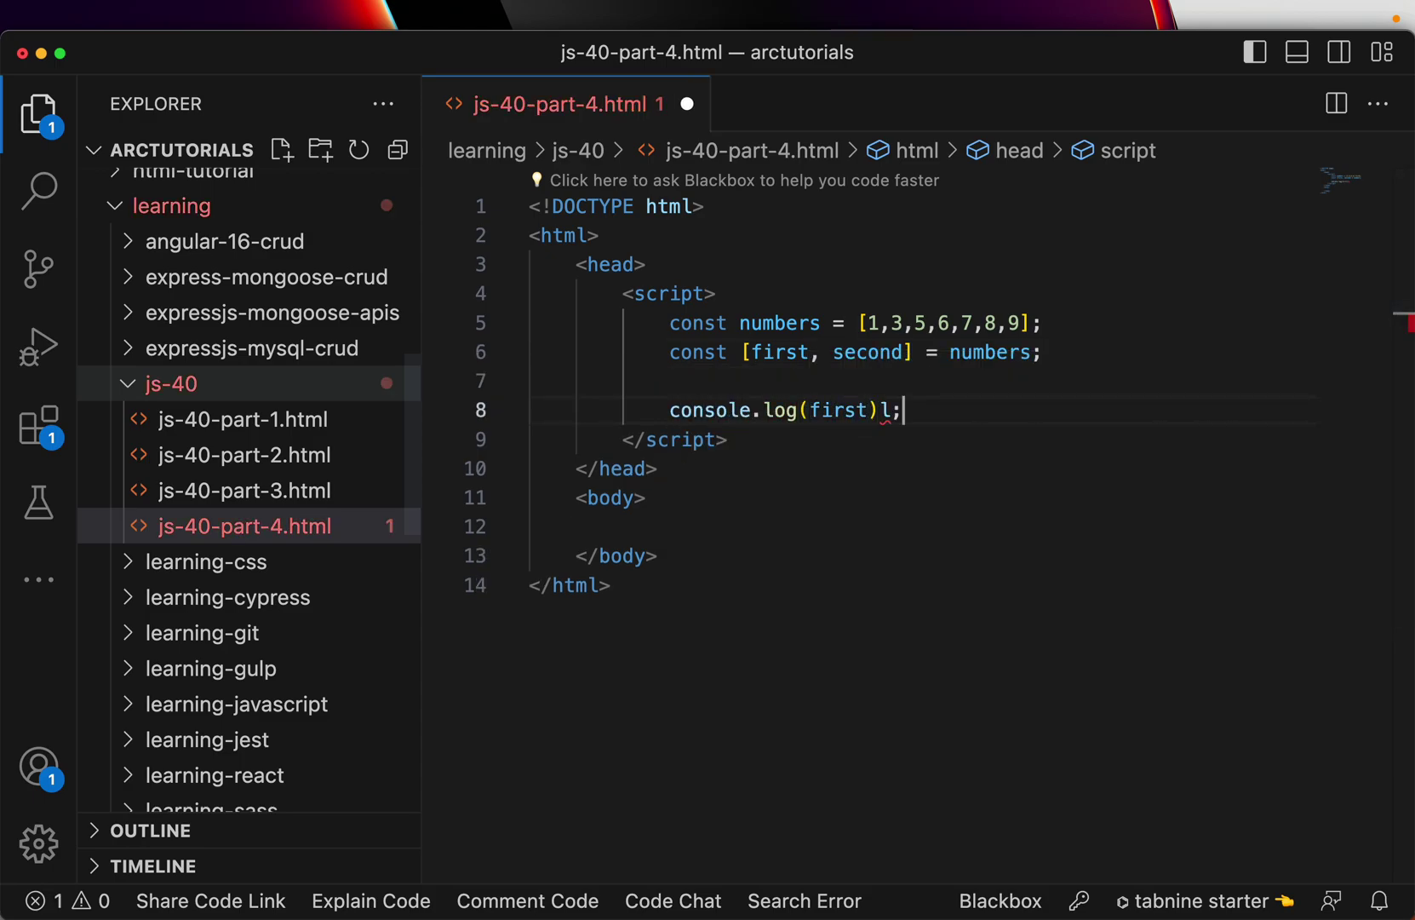
pyautogui.press('BackSpace')
pyautogui.press('BackSpace')
pyautogui.write(';')
pyautogui.press('Return')
# - Duplicate the first log line and change the copy to log second
pyautogui.press('Up')
pyautogui.hotkey('shift', 'End')
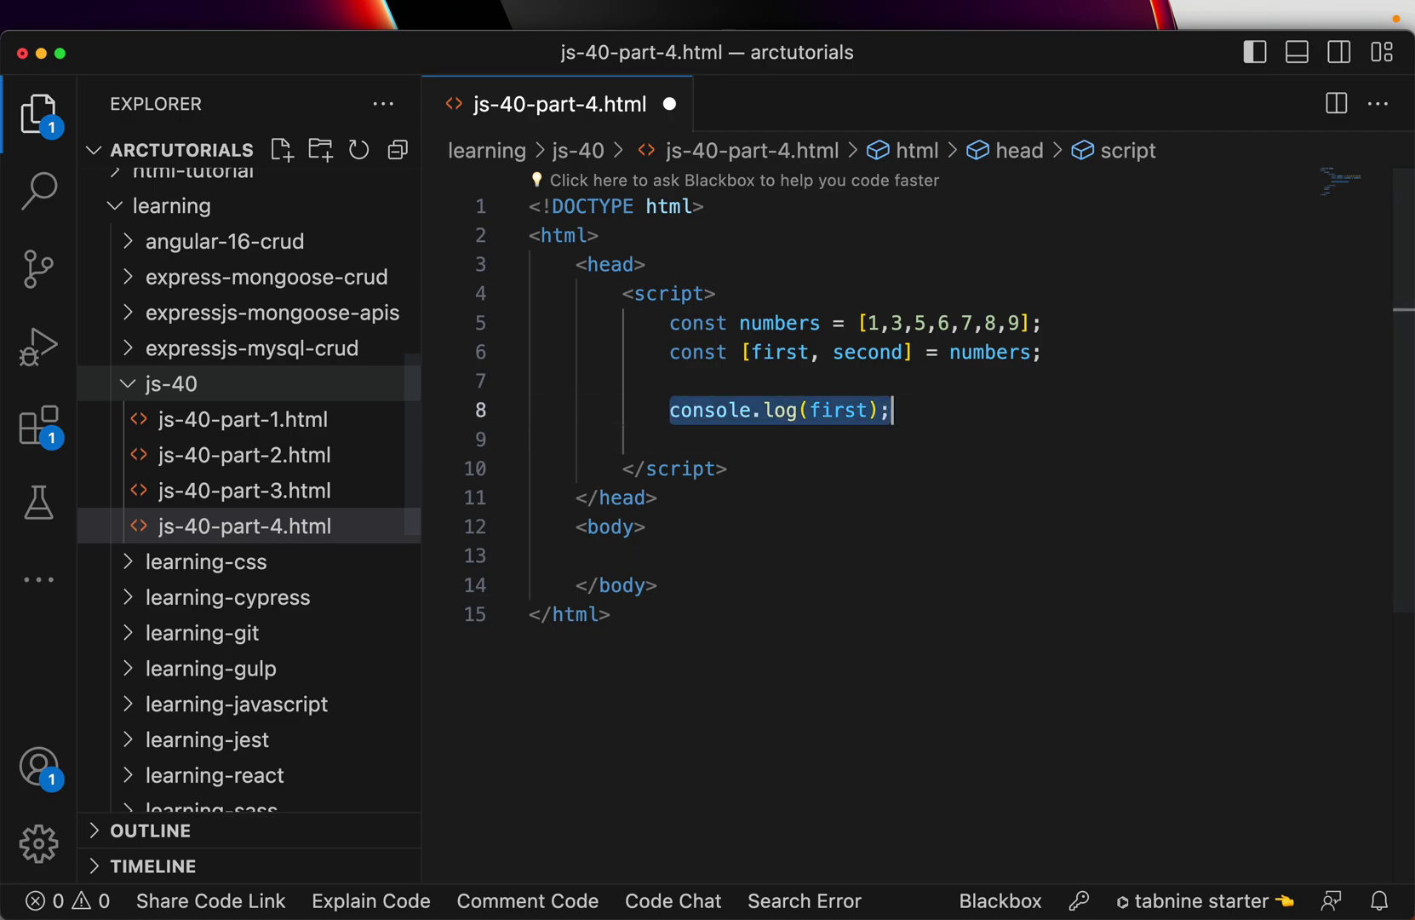
pyautogui.press('super+c')
pyautogui.press('Right')
pyautogui.press('Return')
pyautogui.press('super+v')
pyautogui.press('Left')
pyautogui.press('Left')
pyautogui.press('Left')
pyautogui.press('Left')
pyautogui.press('Left')
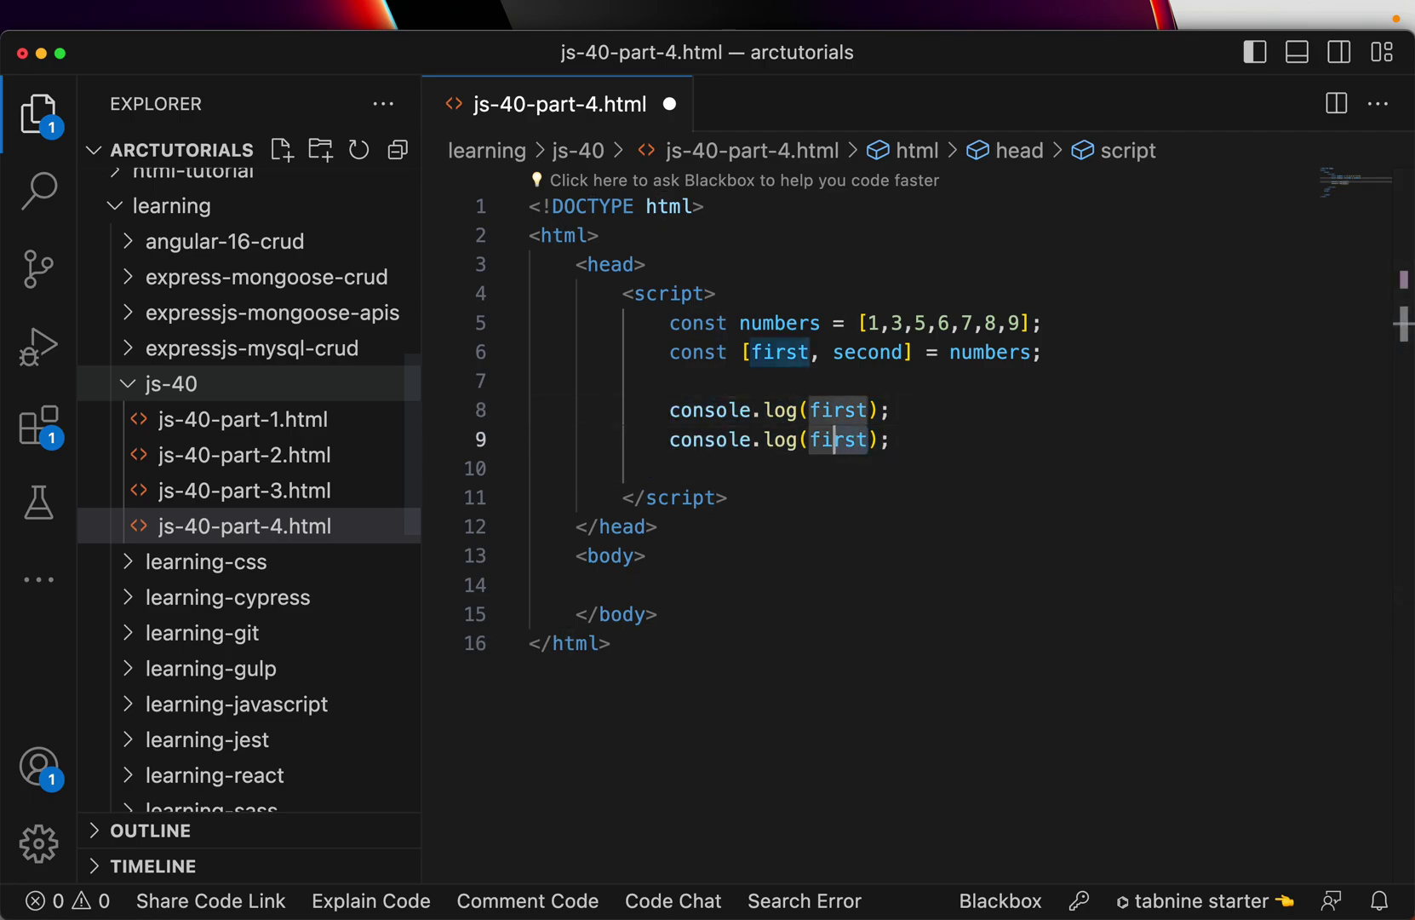
pyautogui.press('super+d')
pyautogui.write('second')
# - Save js-40-part-4.html with the first and second logs
pyautogui.press('Escape')
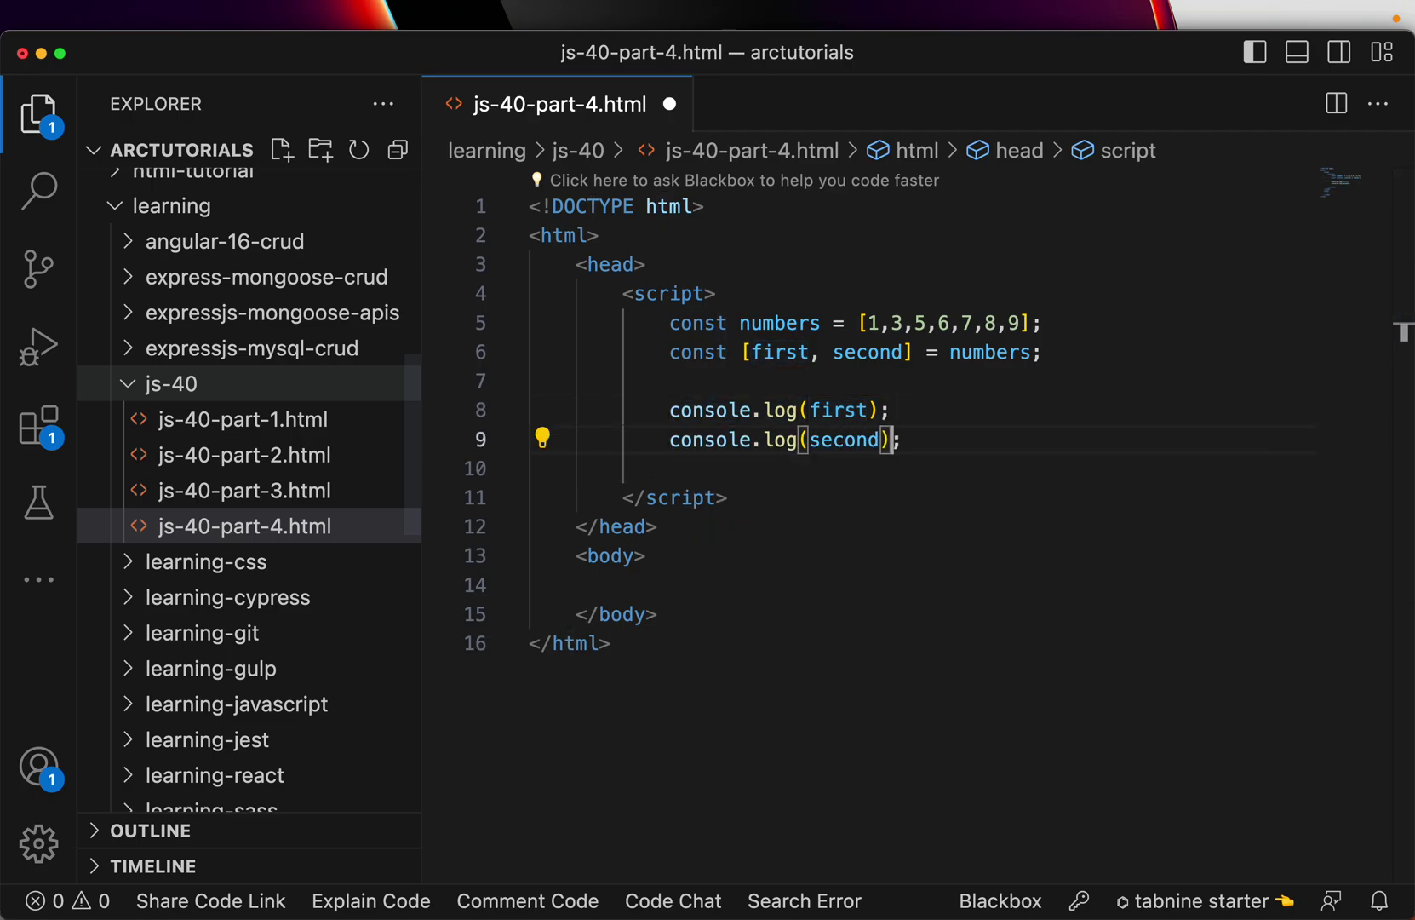
pyautogui.press('super+s')
pyautogui.click(691, 475)
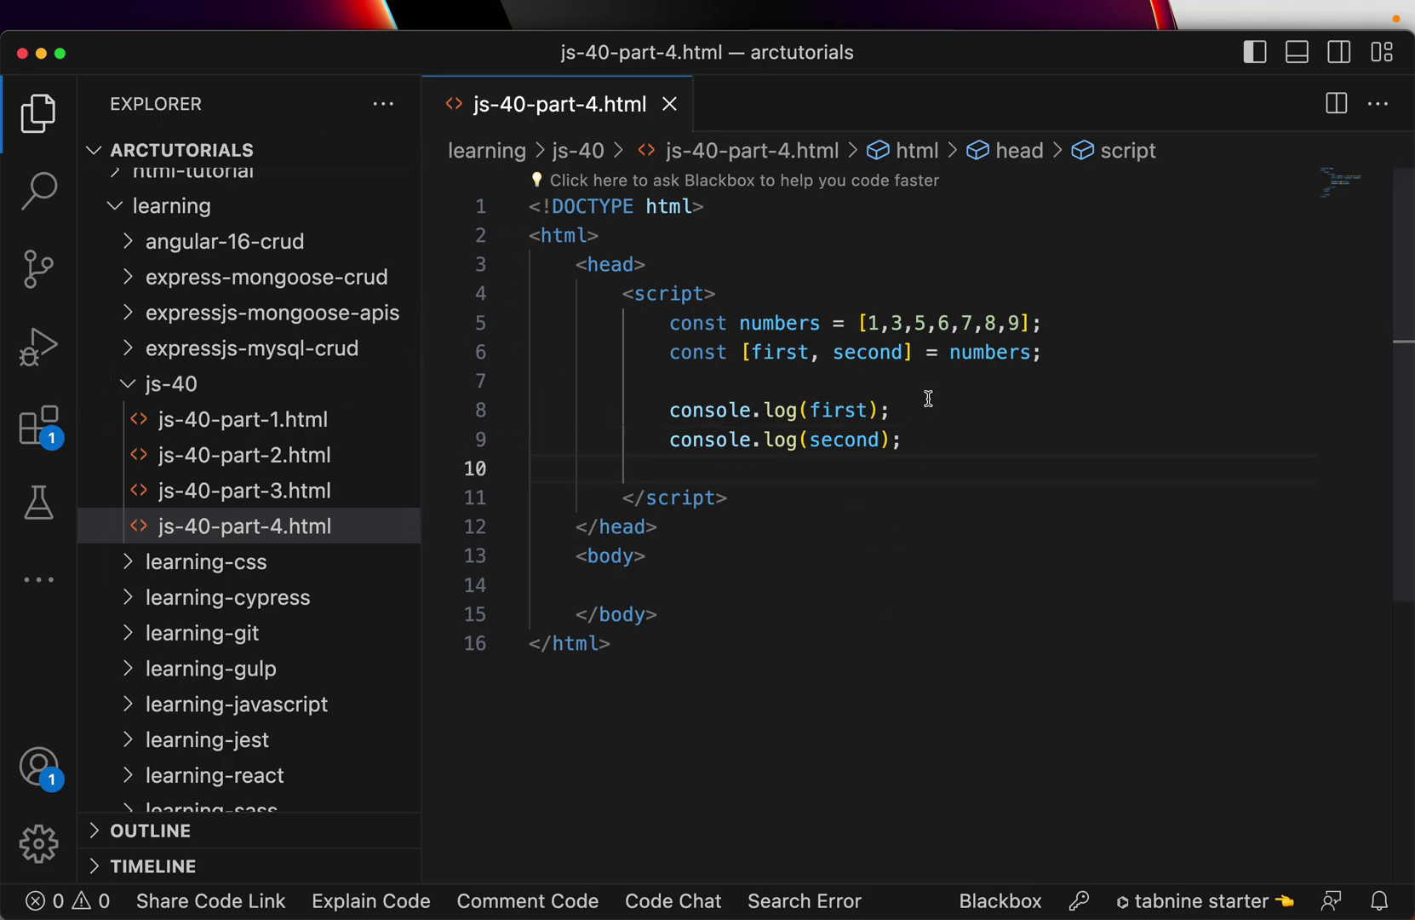
pyautogui.press('super+Tab')
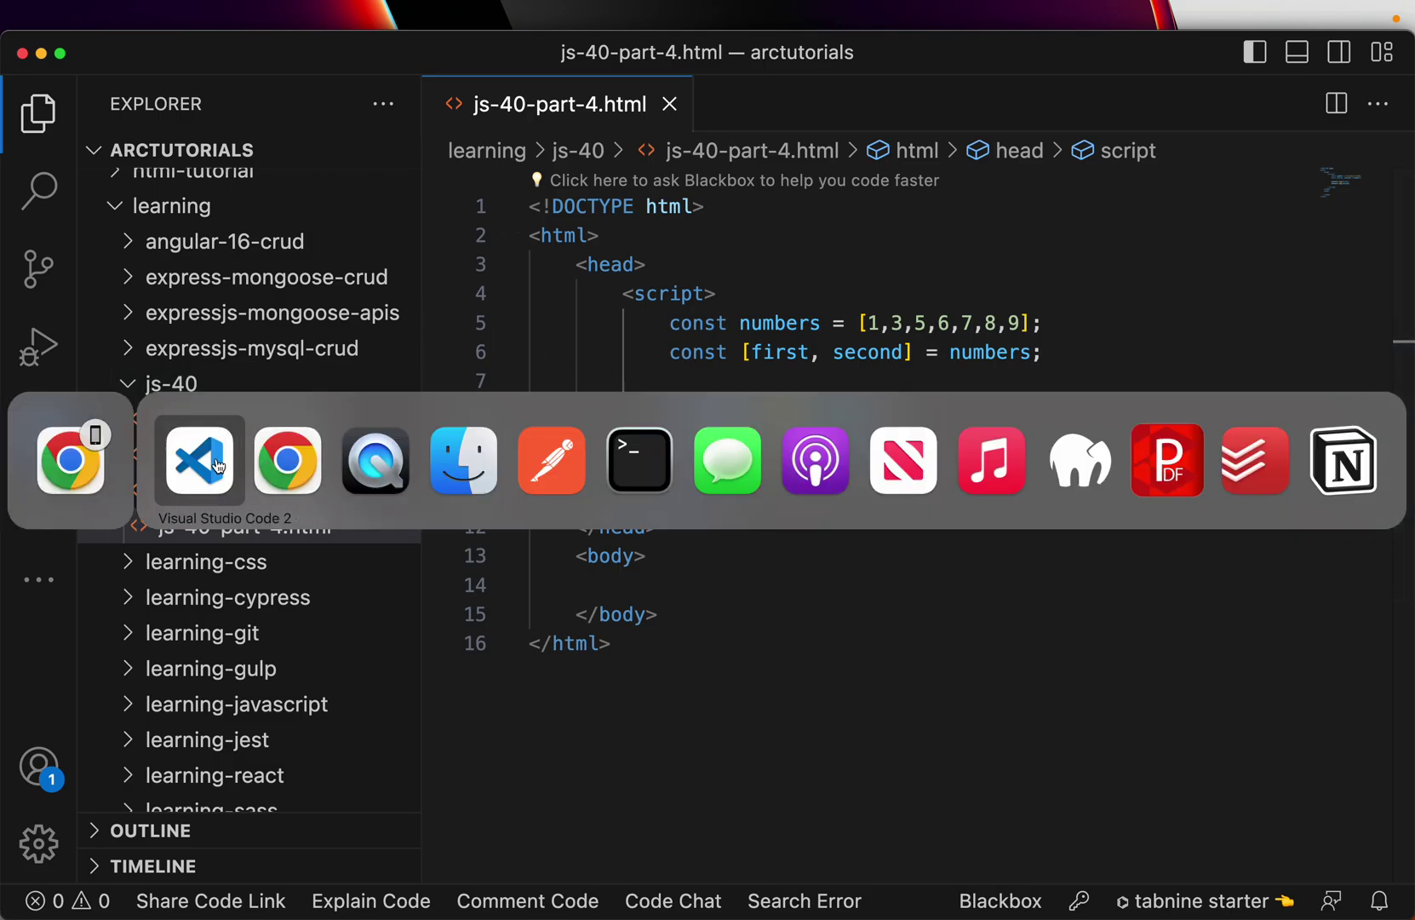
# - Open js-40-part-4.html in Chrome via Finder and view 1 and 3 in the console
pyautogui.rightClick(299, 527)
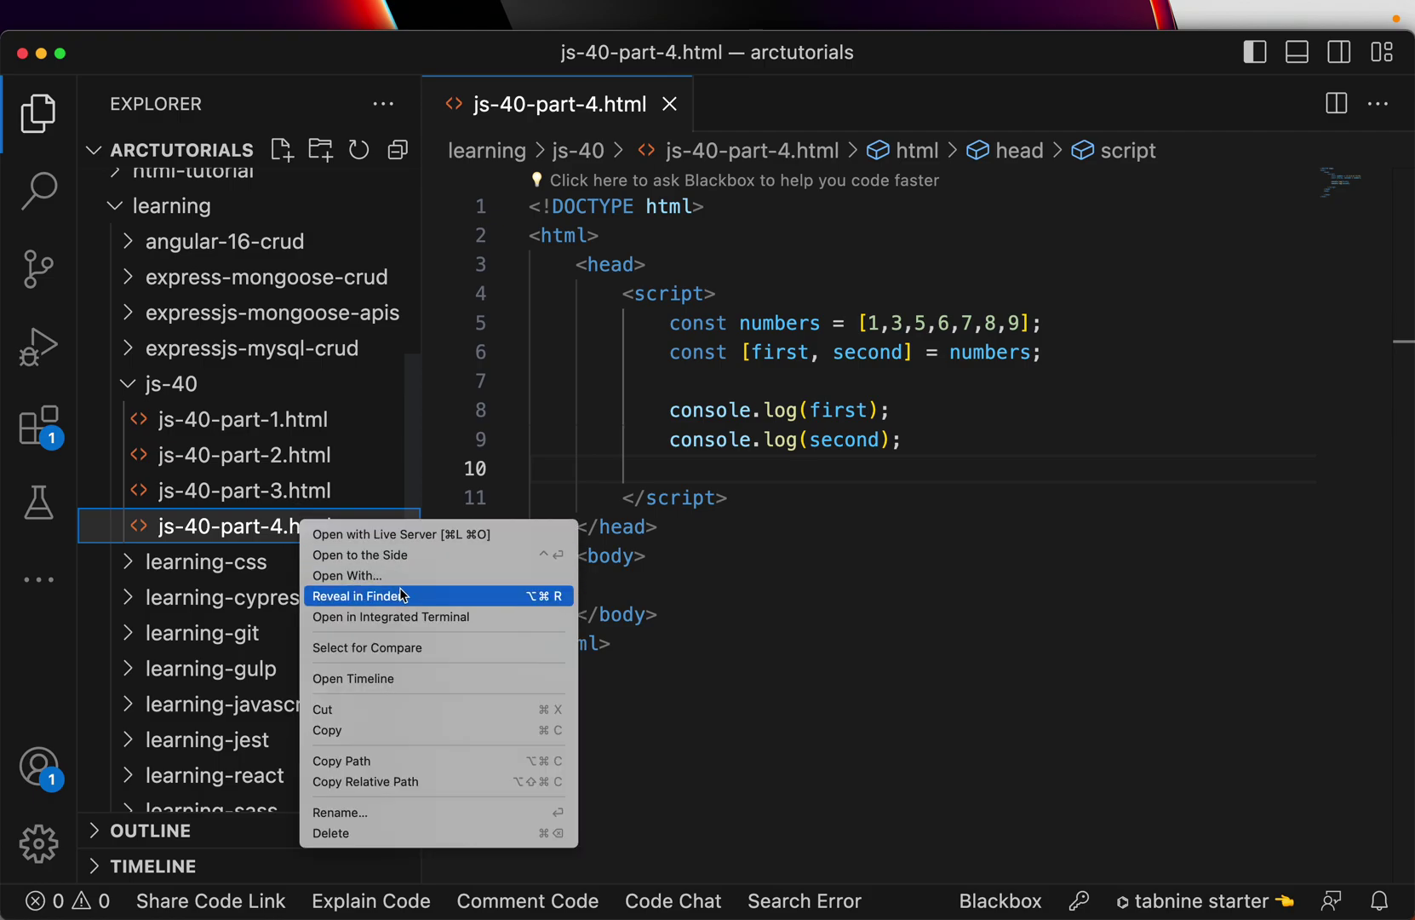
pyautogui.click(382, 598)
pyautogui.rightClick(699, 352)
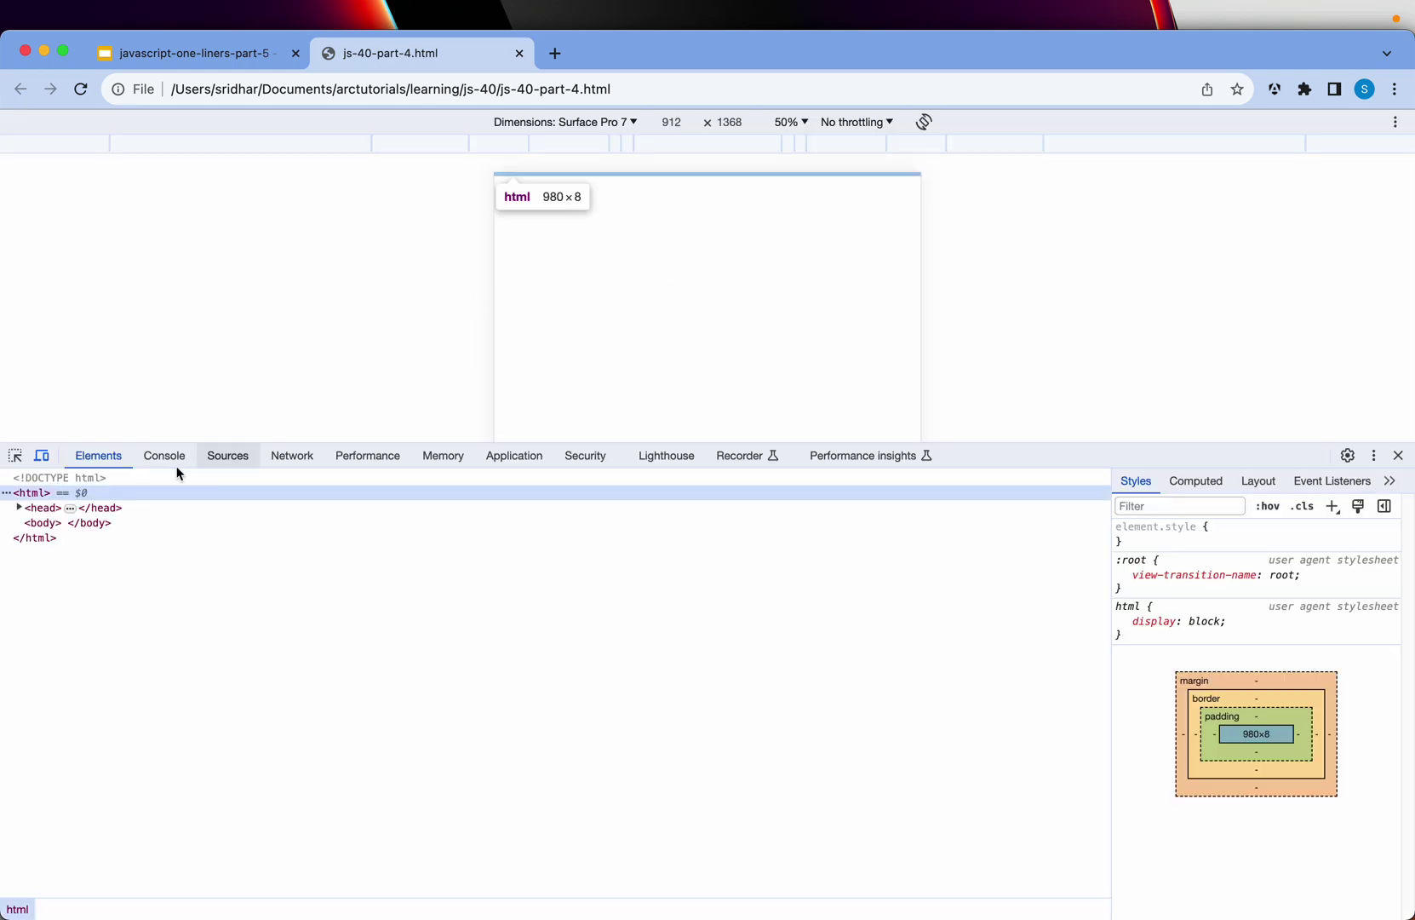
pyautogui.click(166, 456)
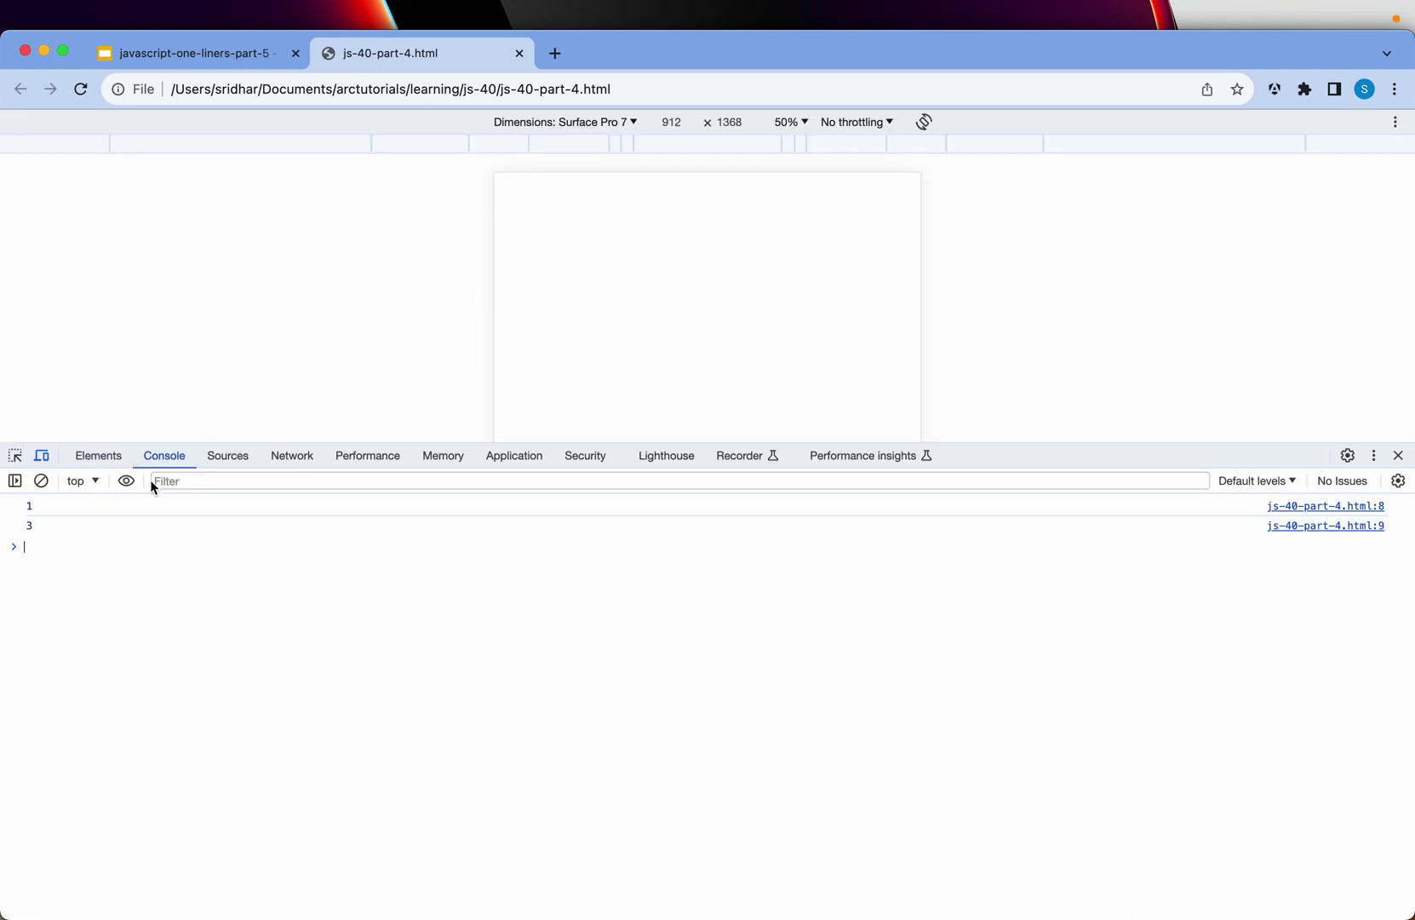
pyautogui.press('super+Tab')
pyautogui.press('super+Tab')
# - Extend the destructuring to skip the third item, take fourth, and save
pyautogui.press('Tab')
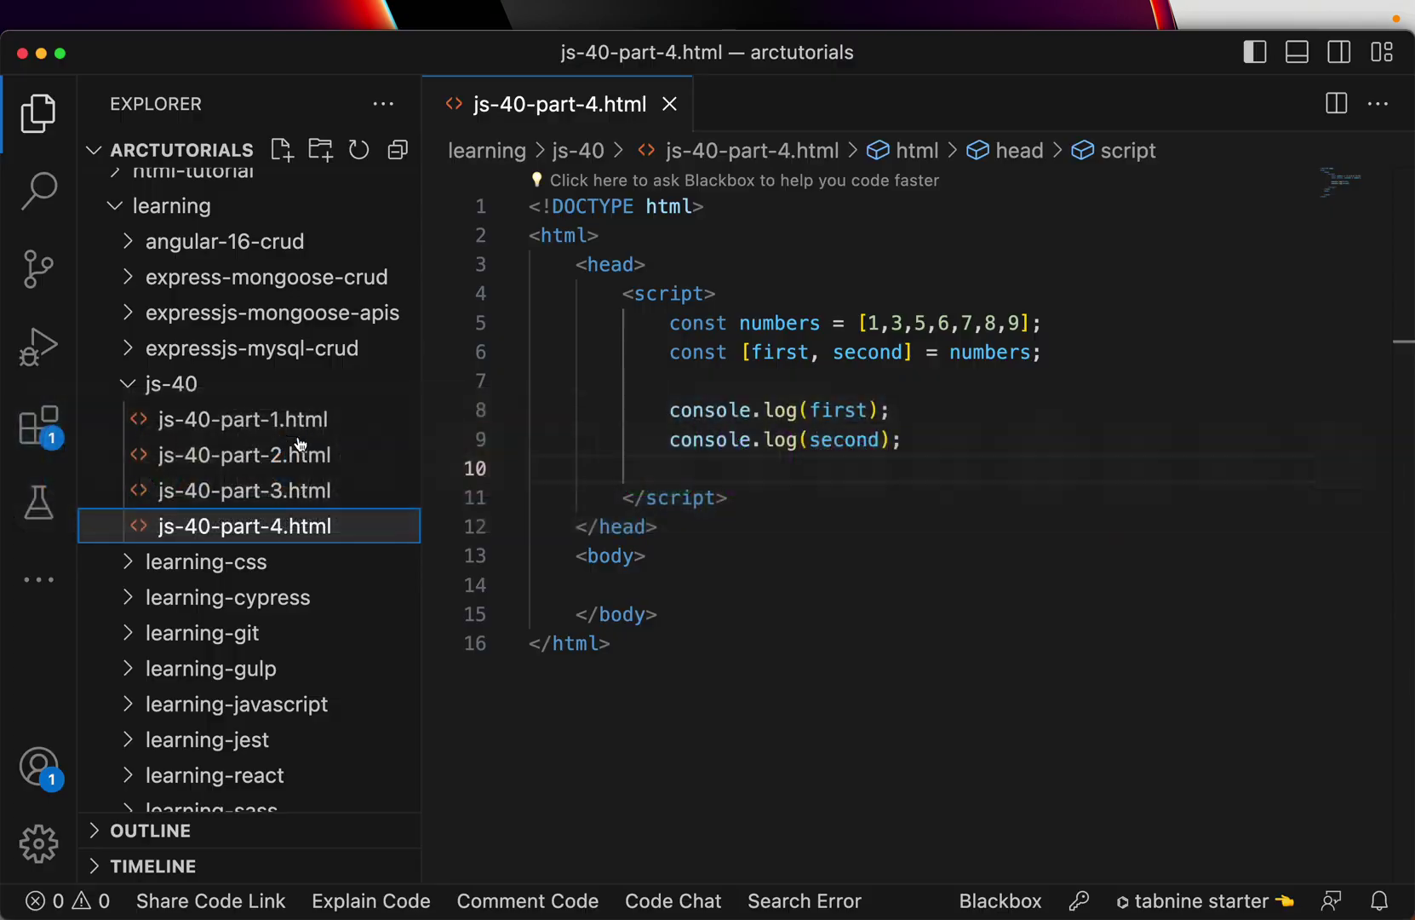
pyautogui.click(800, 354)
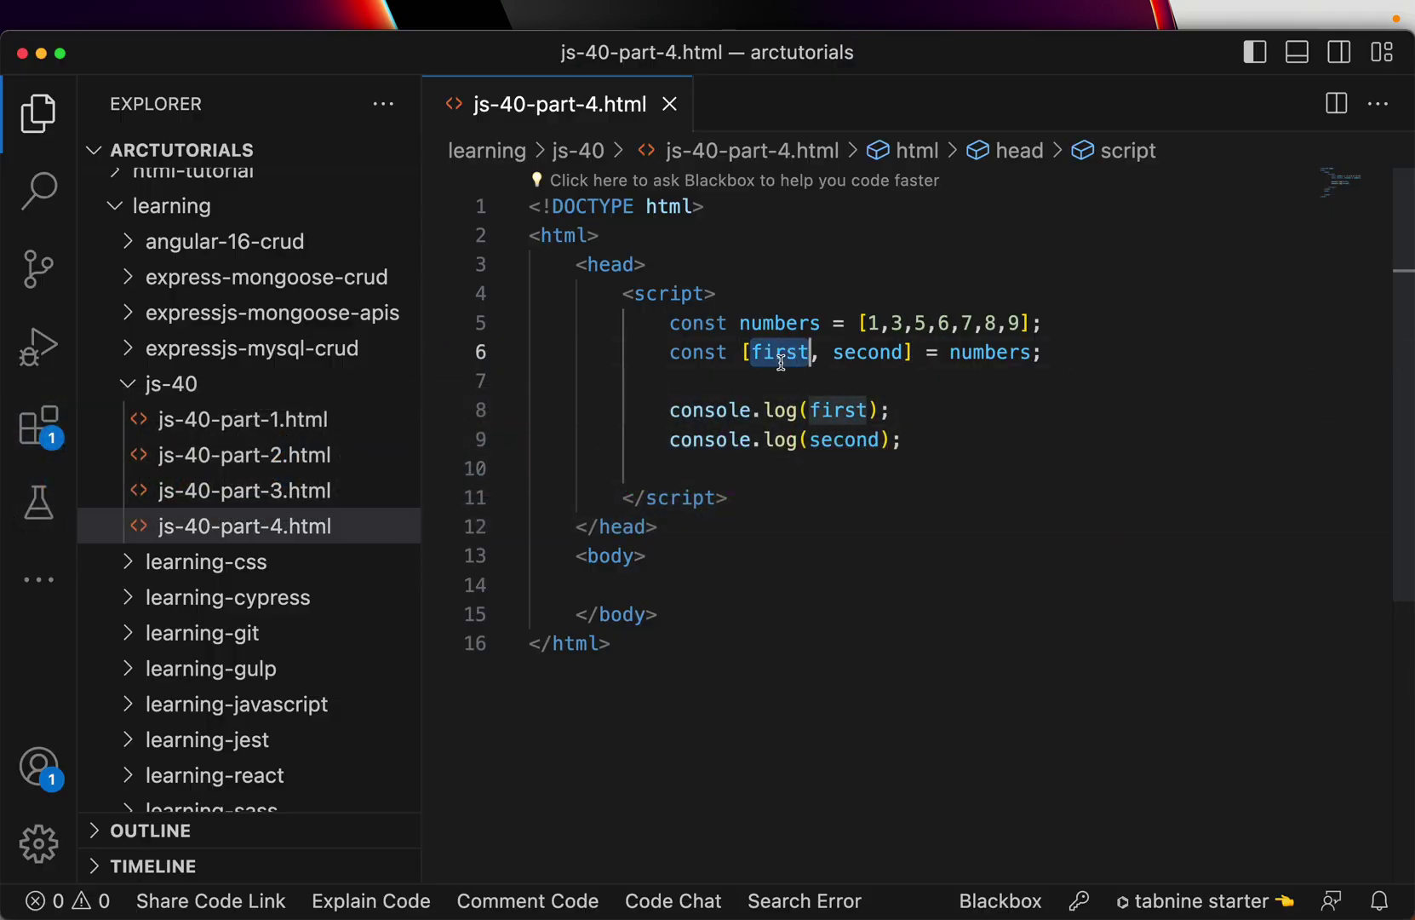
pyautogui.doubleClick(888, 322)
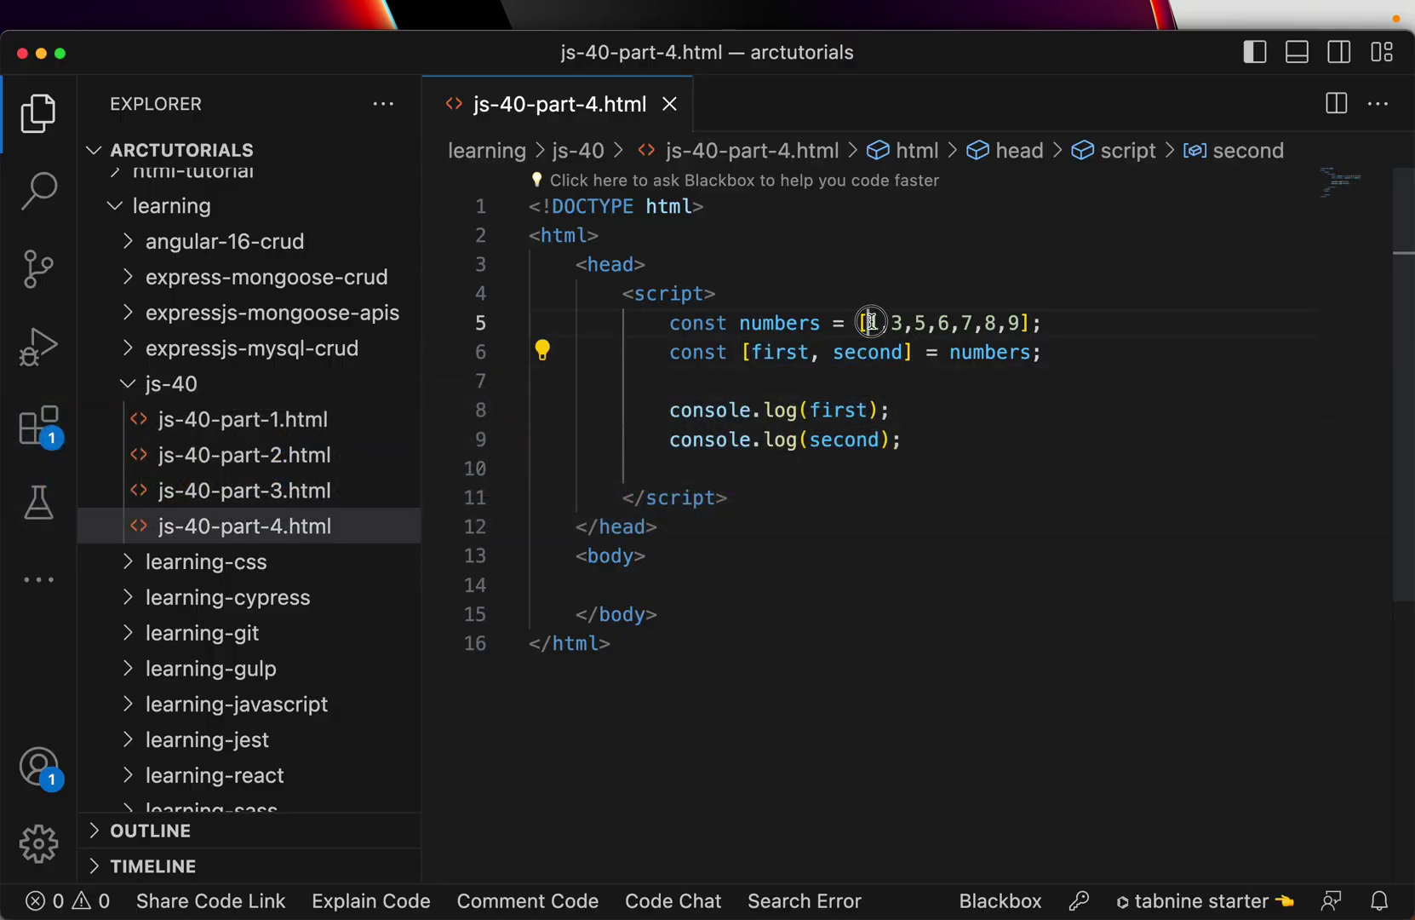
pyautogui.click(905, 351)
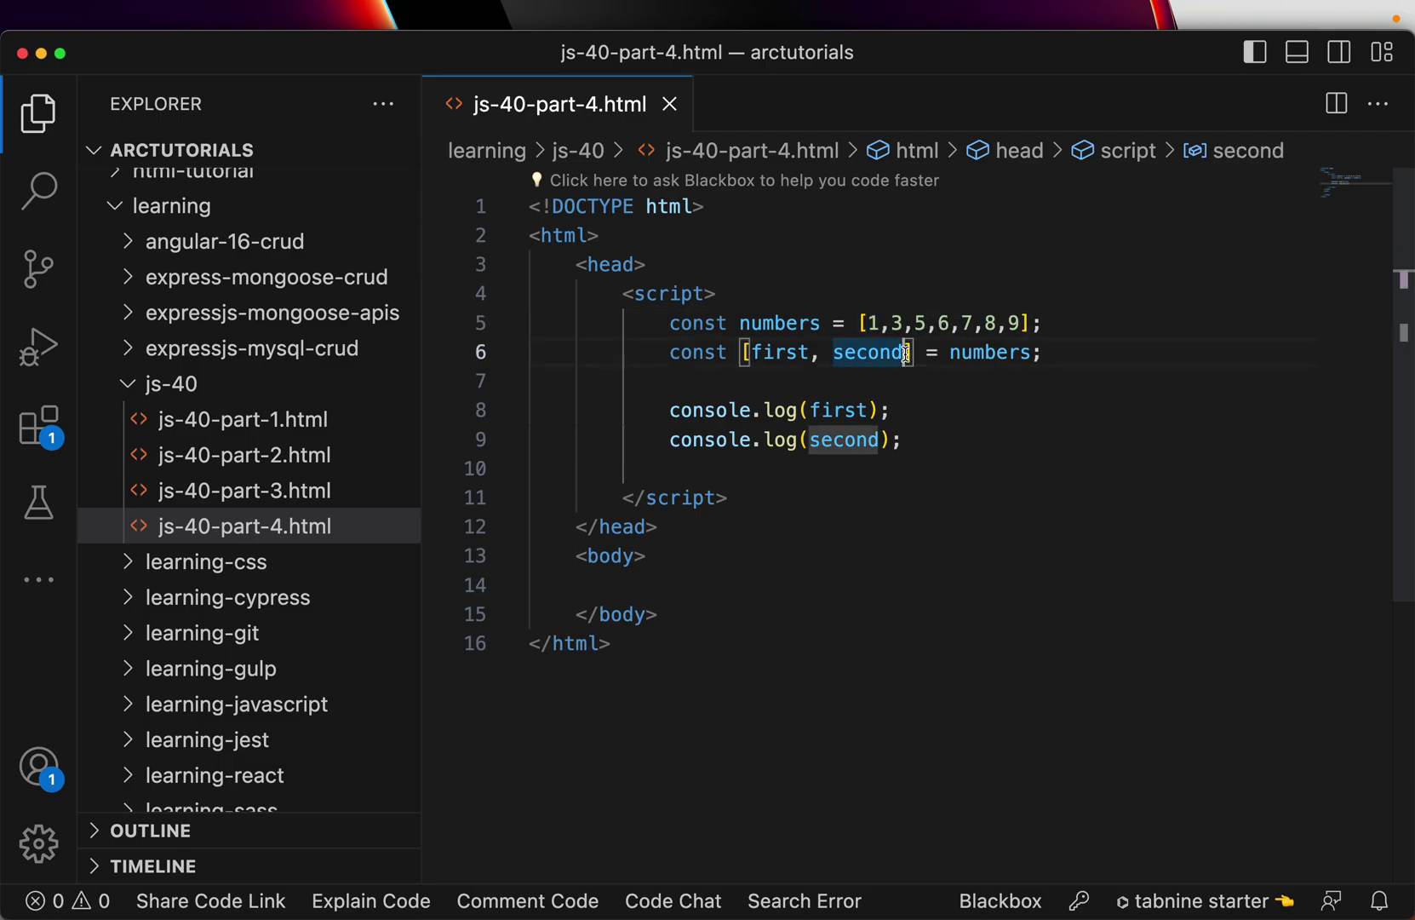
pyautogui.write(',,')
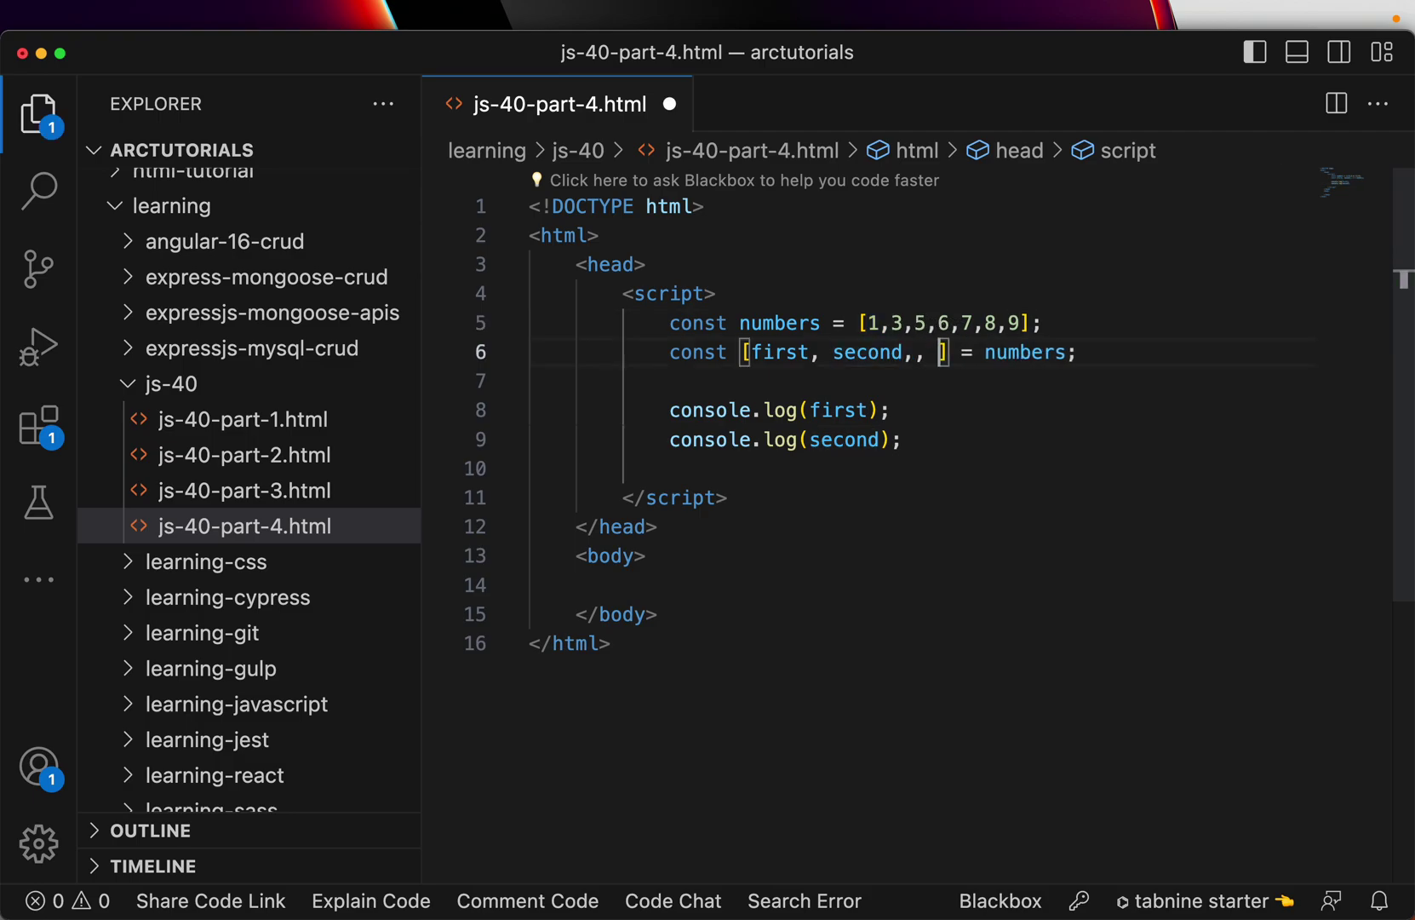
pyautogui.write(' fourth')
pyautogui.press('super+s')
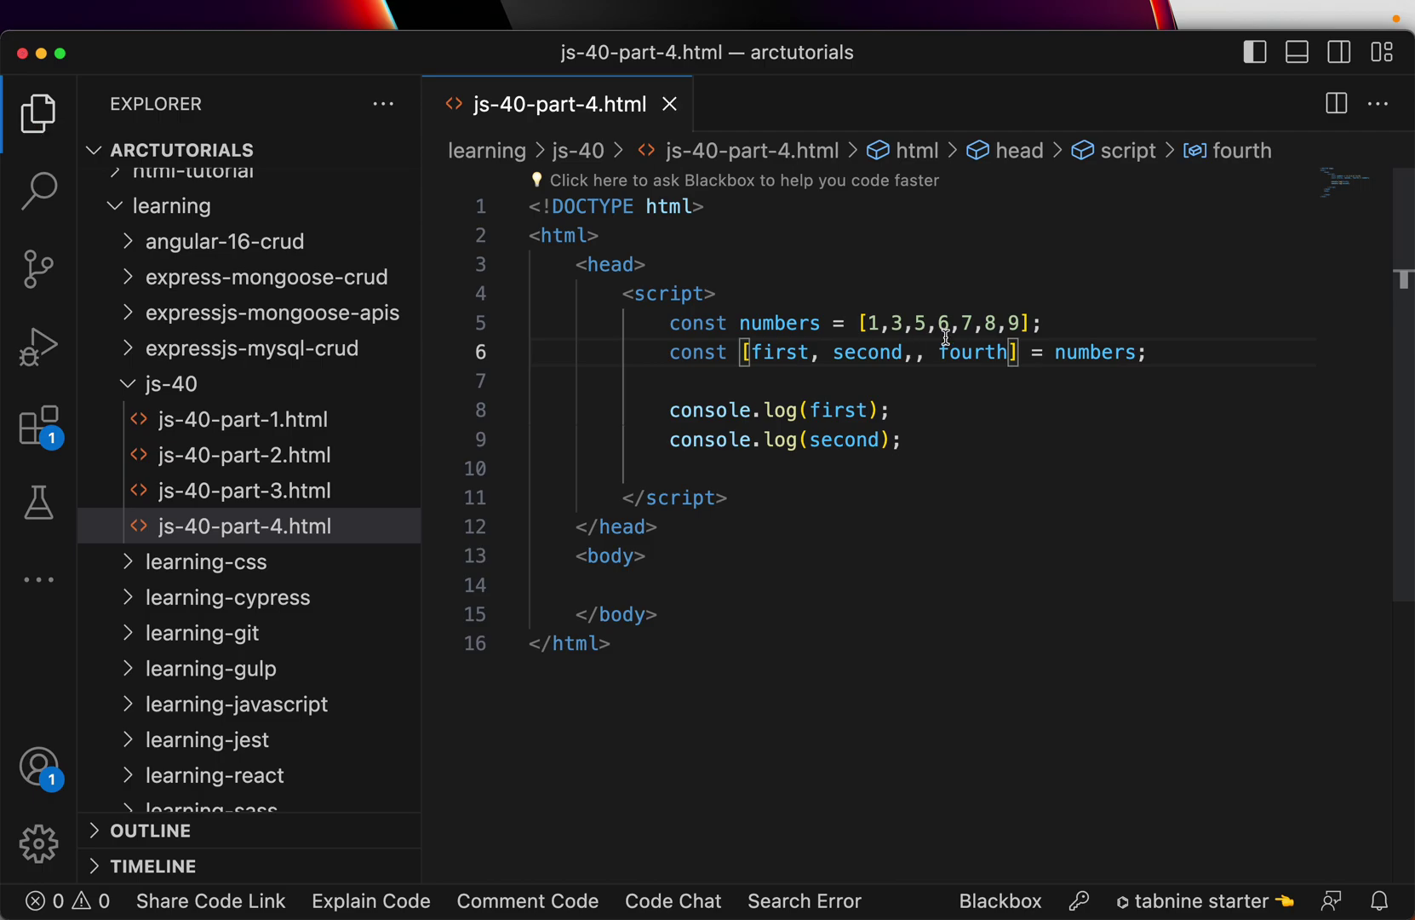
# - Add console.log(fourth), save, and reload Chrome to show 1, 3, 6
pyautogui.click(925, 444)
pyautogui.hotkey('shift', 'Home')
pyautogui.press('super+c')
pyautogui.press('End')
pyautogui.press('Return')
pyautogui.press('super+v')
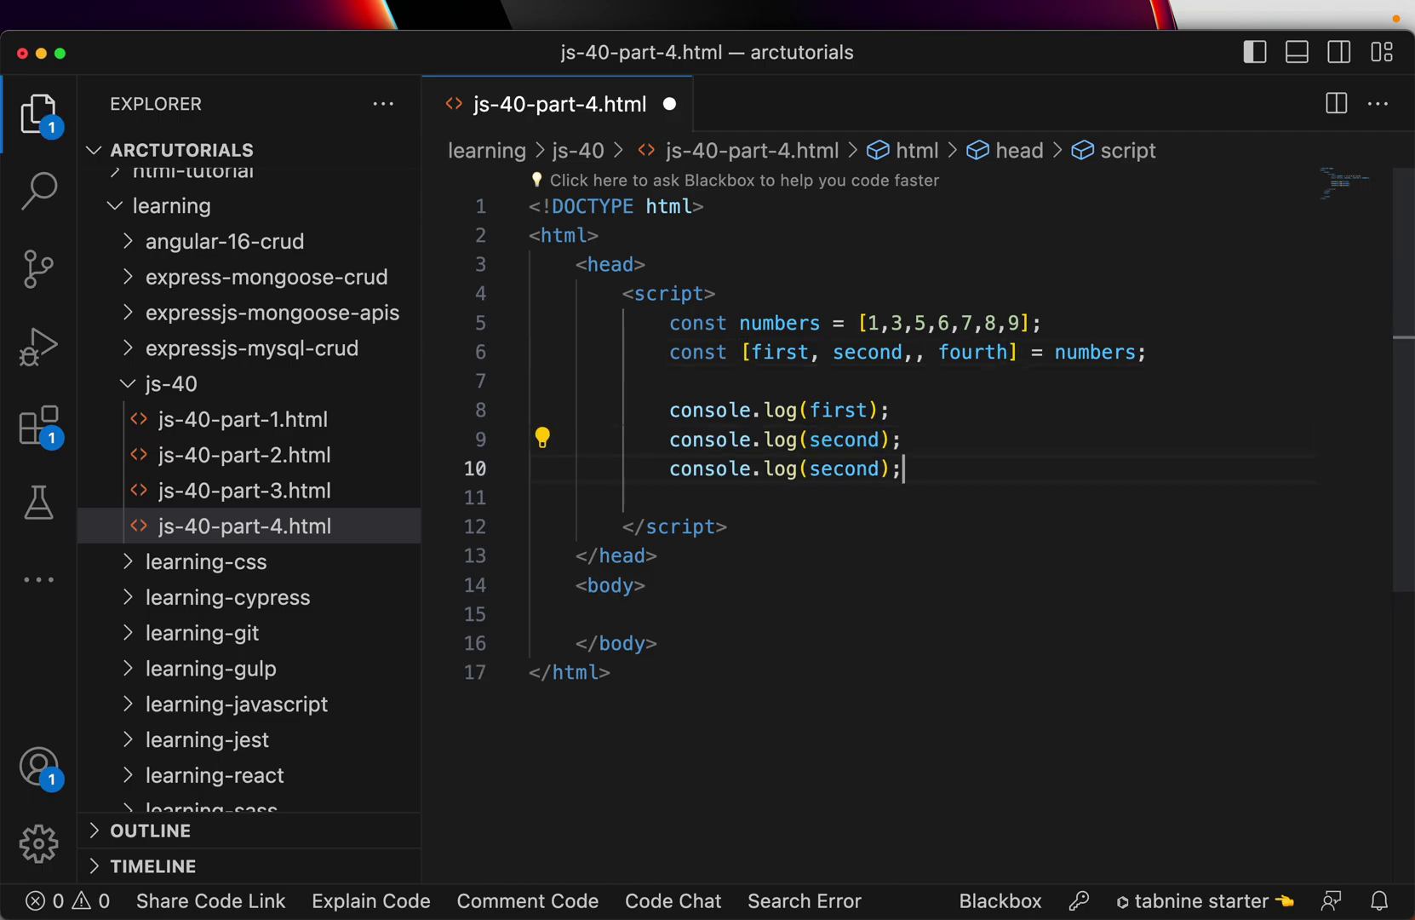
pyautogui.doubleClick(870, 471)
pyautogui.write('fourth')
pyautogui.press('super+s')
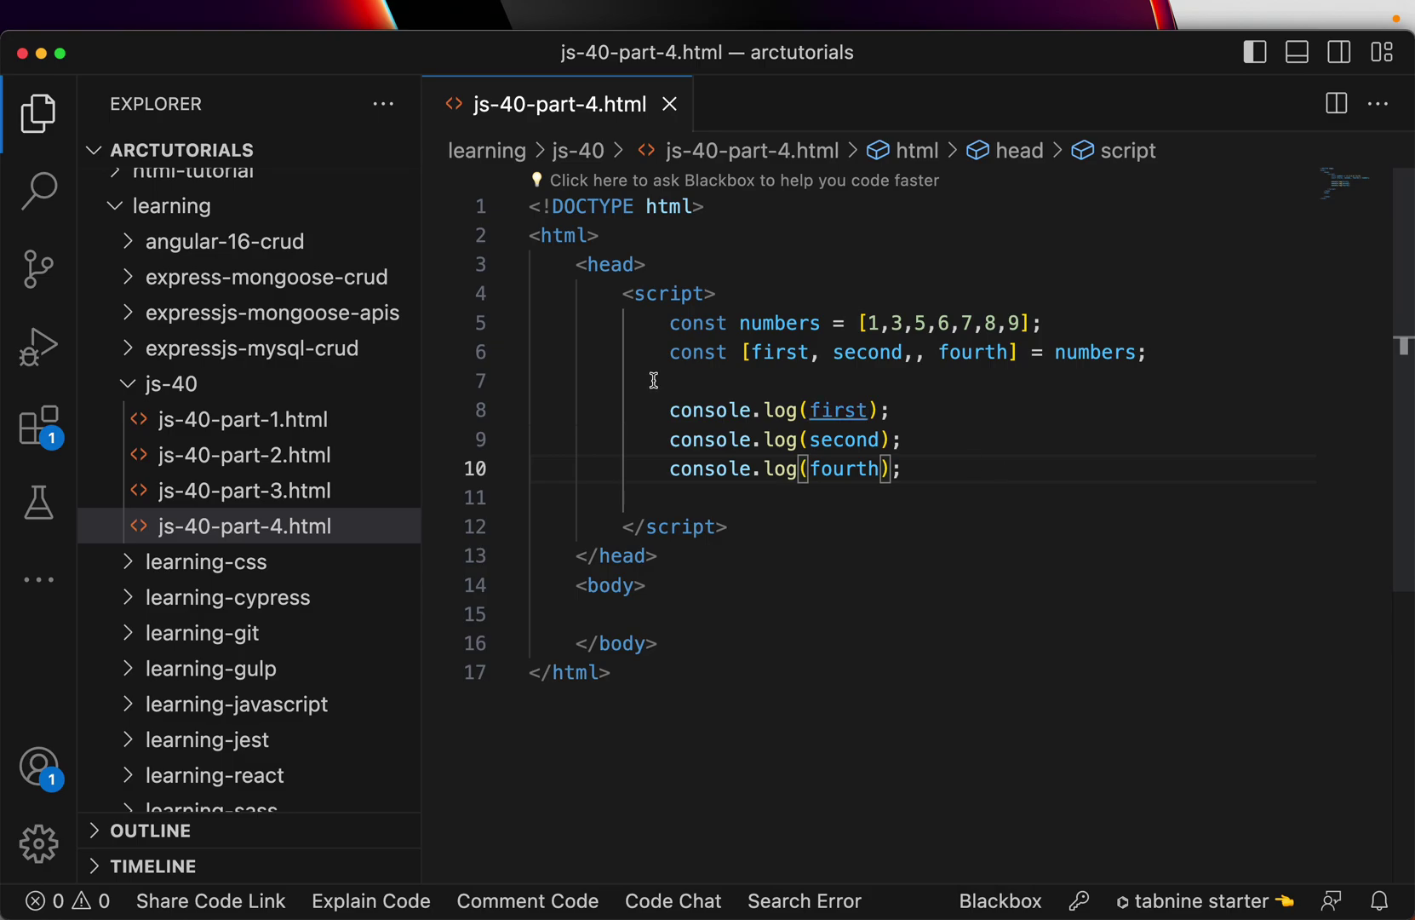
pyautogui.press('super+Tab')
pyautogui.press('super+r')
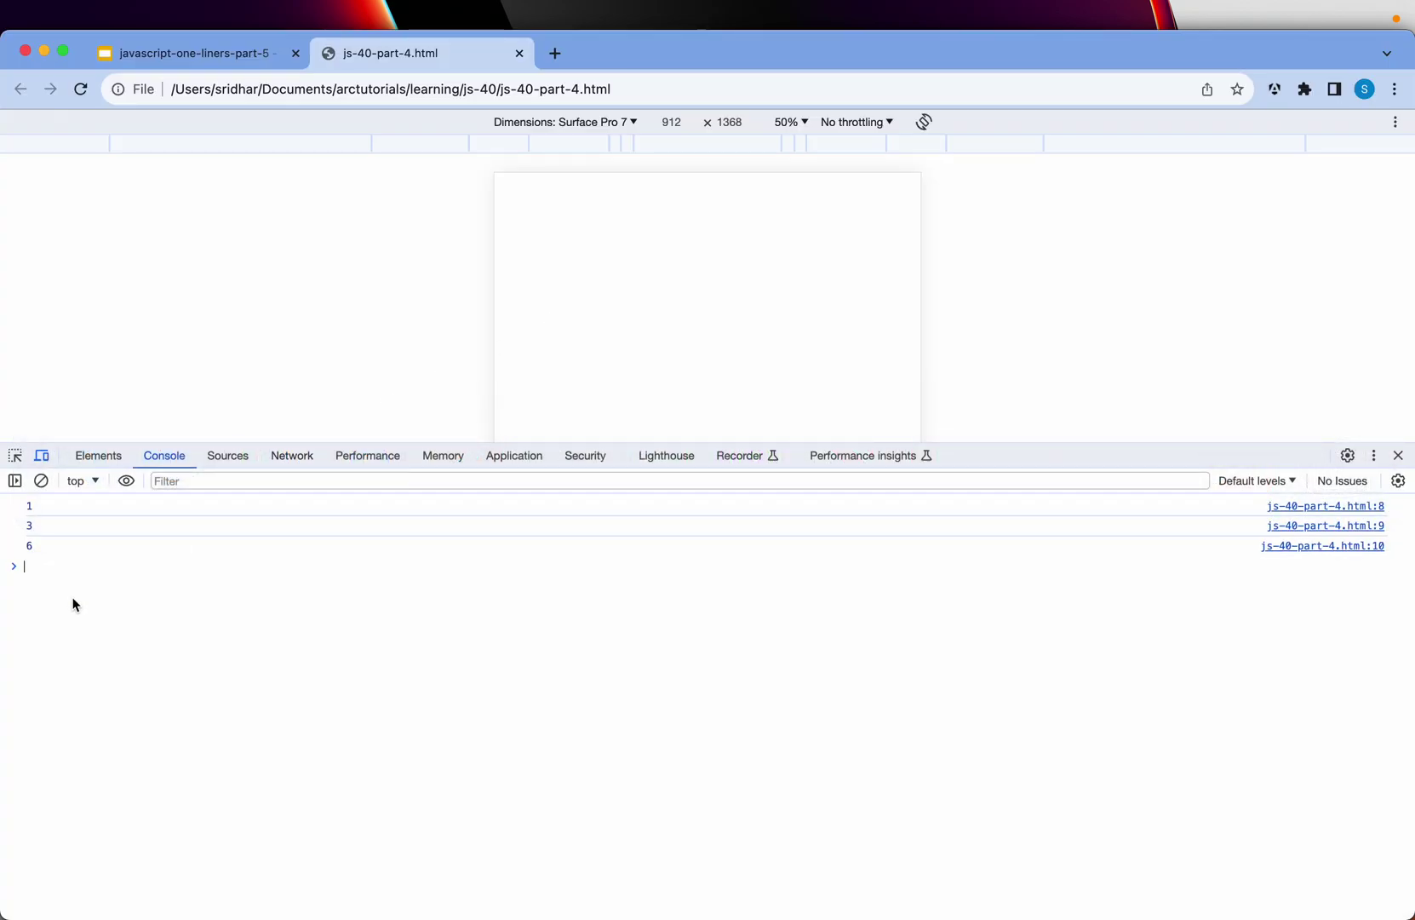
# - Return to the editor and place the caret at the end of line 10, below the logs
pyautogui.press('super+Tab')
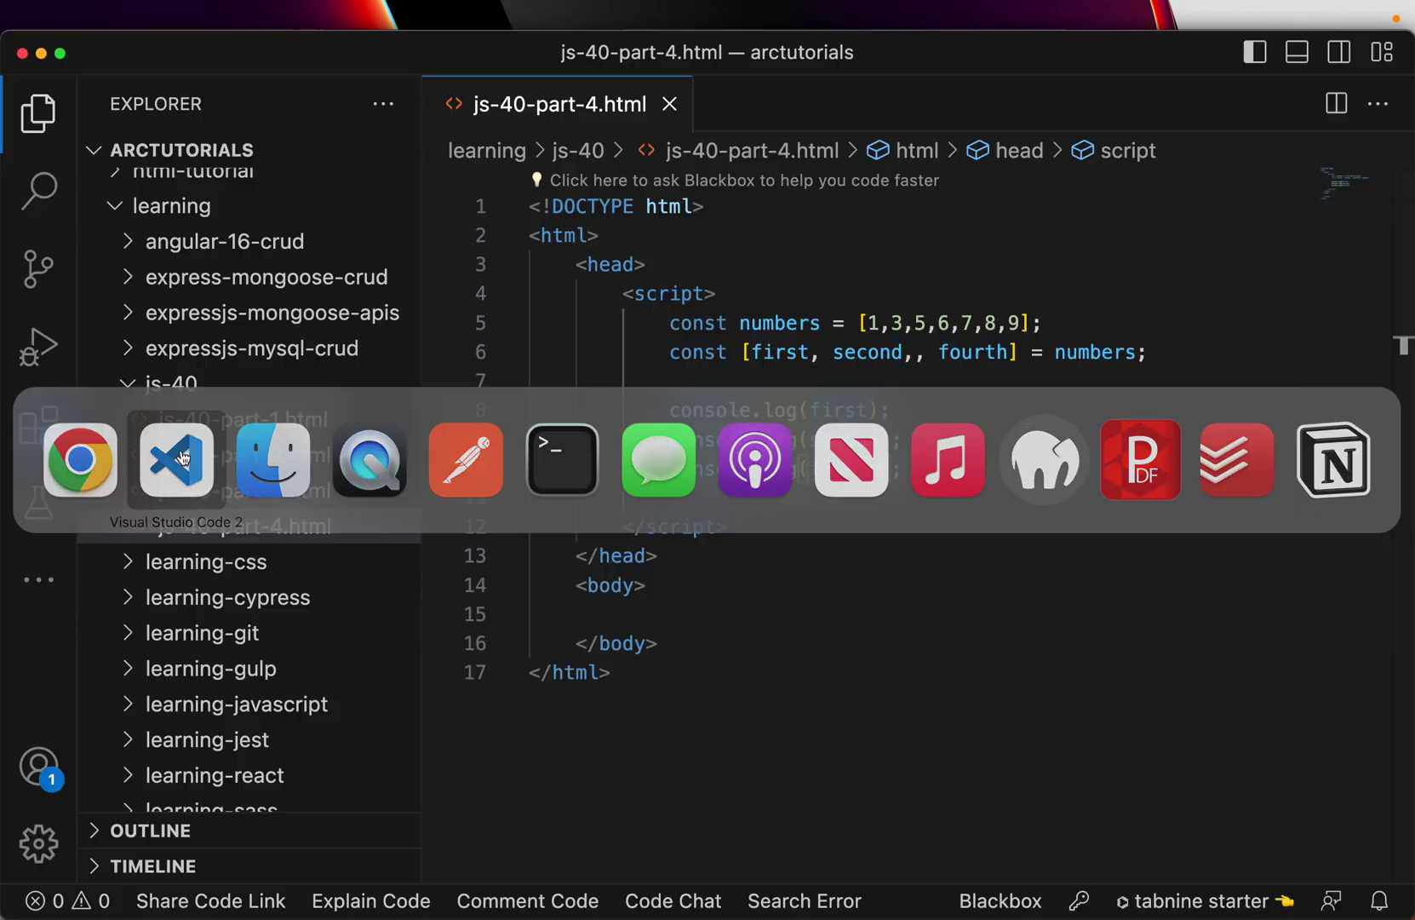
pyautogui.click(916, 323)
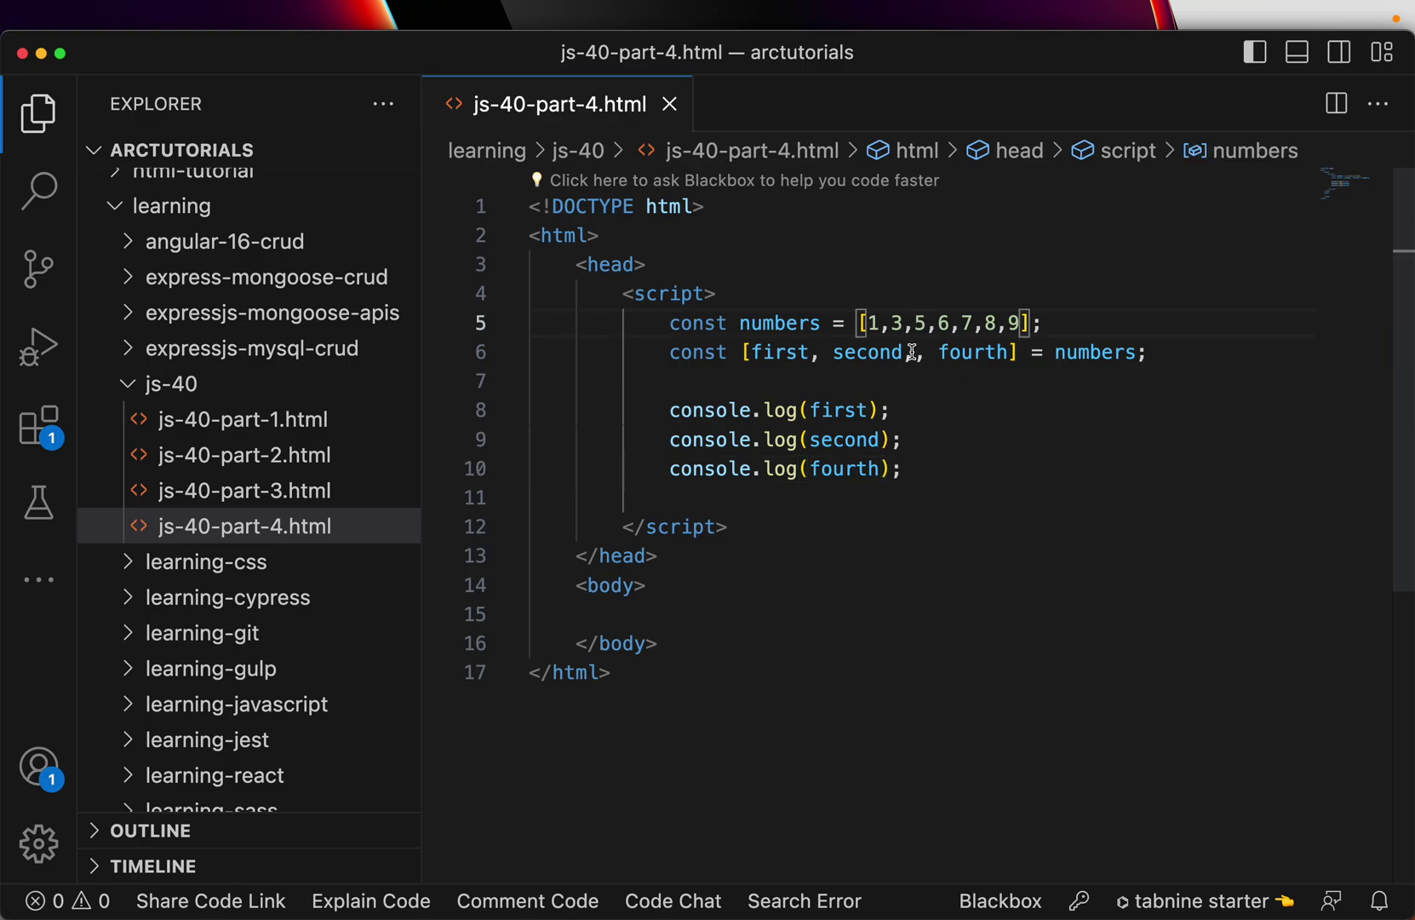
pyautogui.click(927, 351)
pyautogui.click(949, 386)
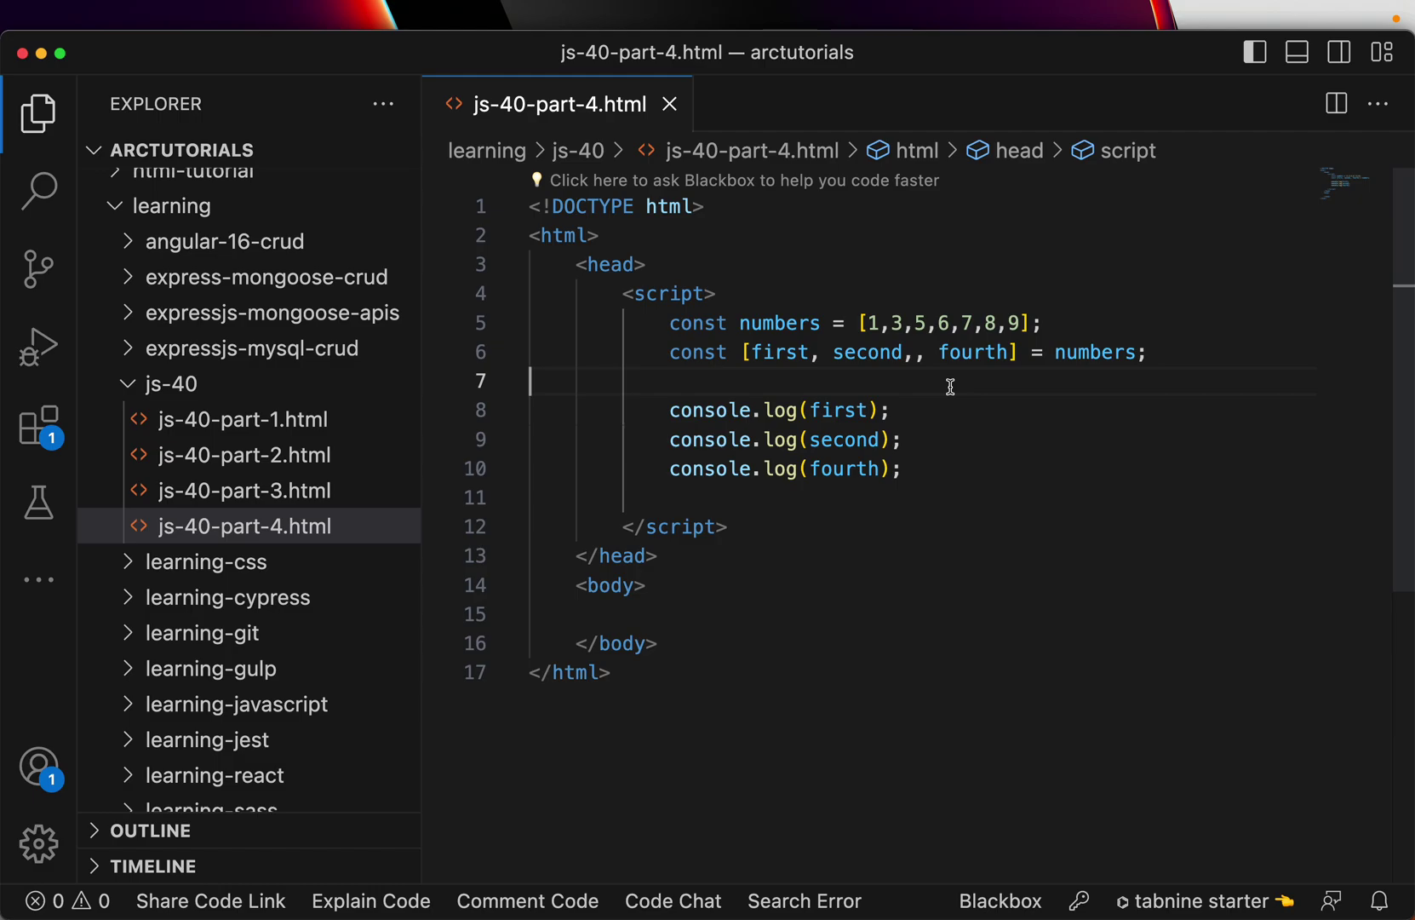
pyautogui.click(941, 409)
pyautogui.click(923, 495)
pyautogui.click(942, 395)
pyautogui.click(961, 464)
# - Add console.log(numbers[0]) and console.log(numbers[1]) on lines 12 and 13
pyautogui.press('Return')
pyautogui.press('Return')
pyautogui.write('console')
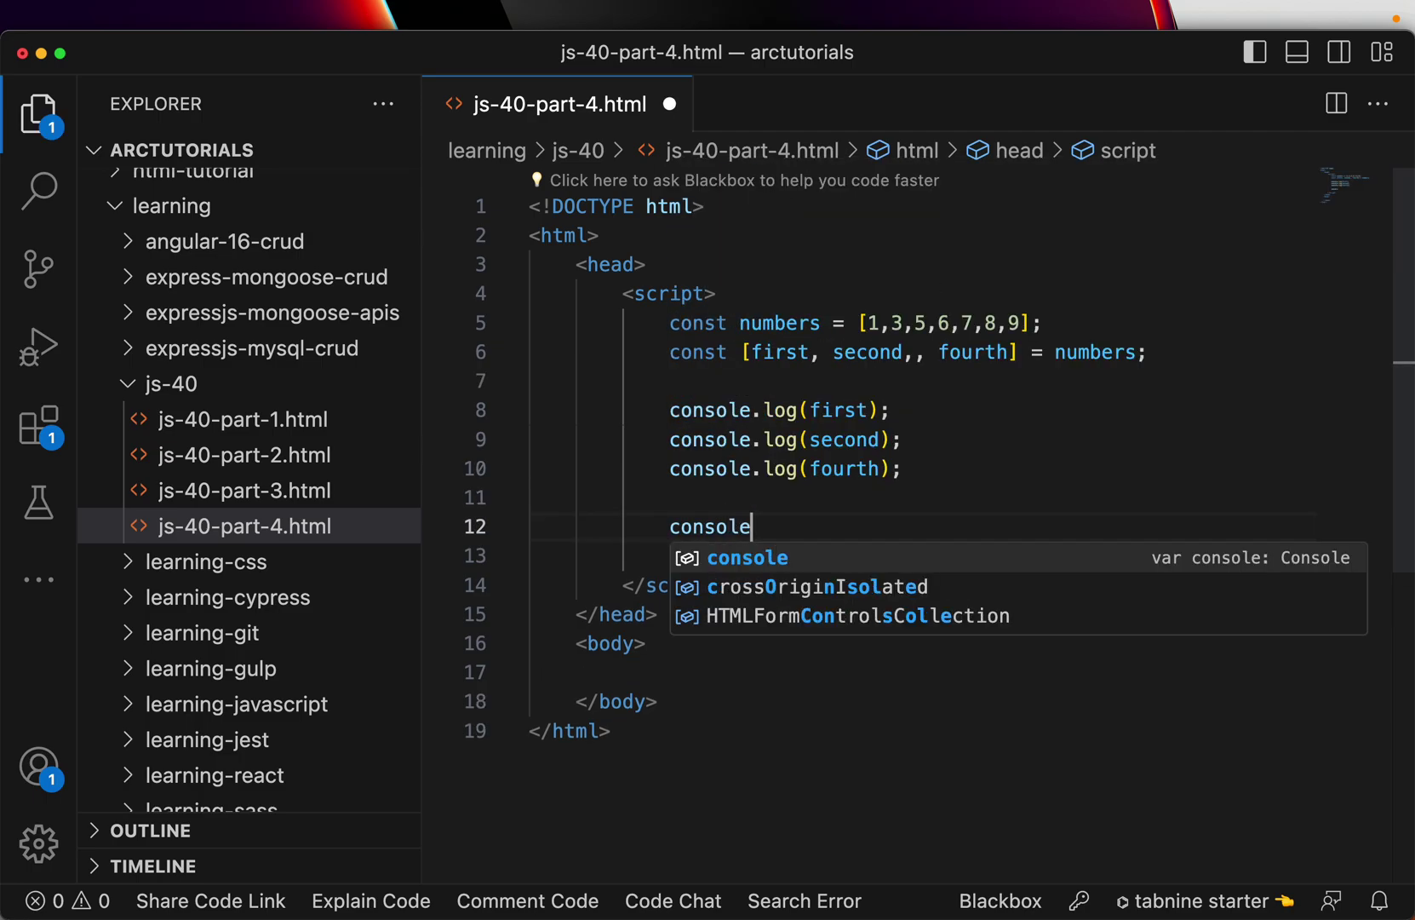
pyautogui.write('.log(numbers')
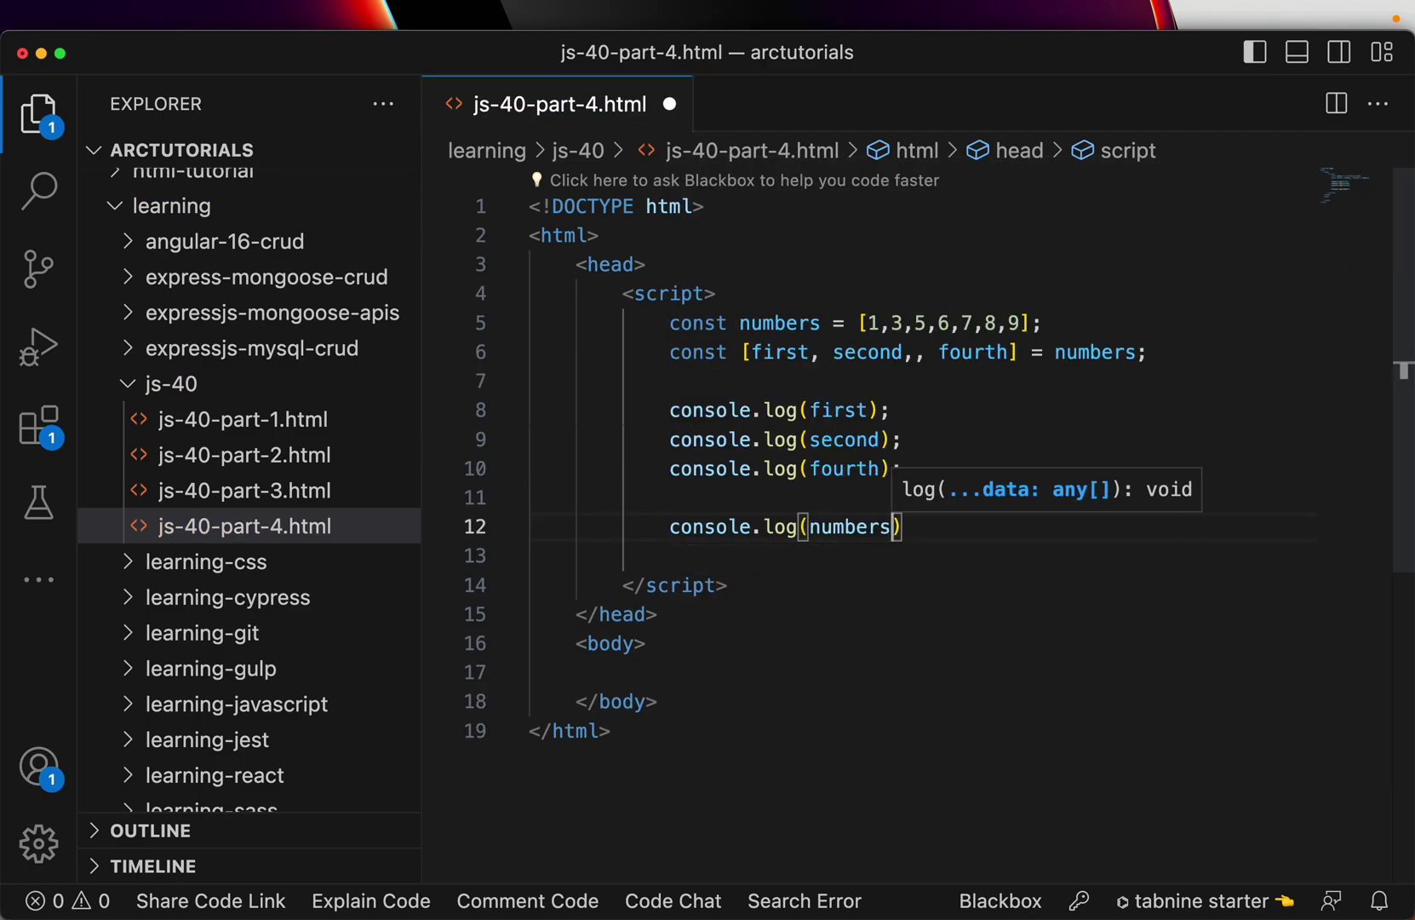
pyautogui.write('[0')
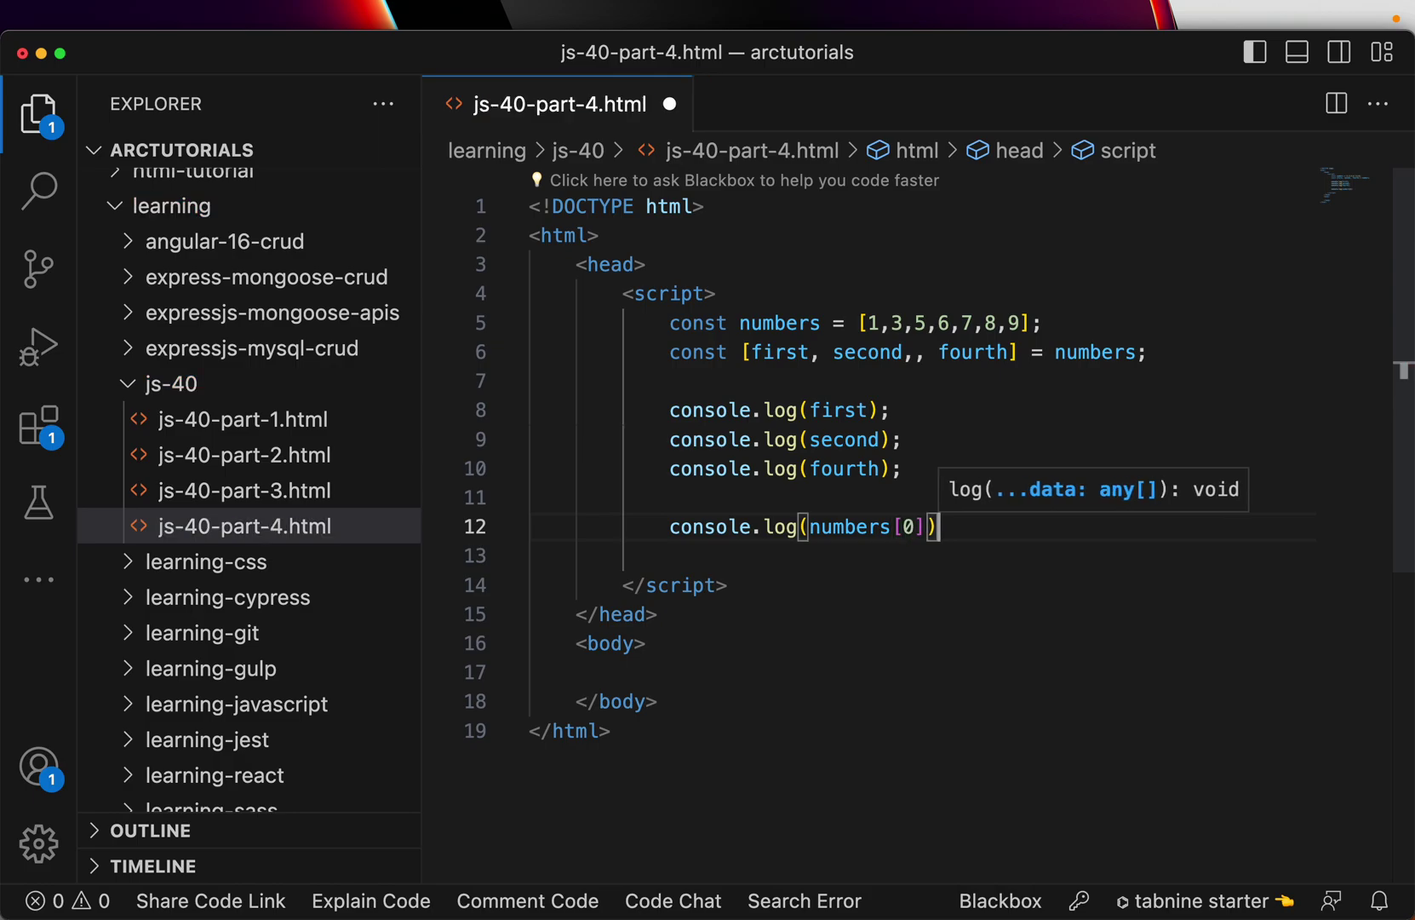
pyautogui.press('End')
pyautogui.write(';')
pyautogui.press('Return')
pyautogui.press('Up')
pyautogui.press('Home')
pyautogui.hotkey('shift', 'End')
pyautogui.press('super+c')
pyautogui.press('End')
pyautogui.press('Return')
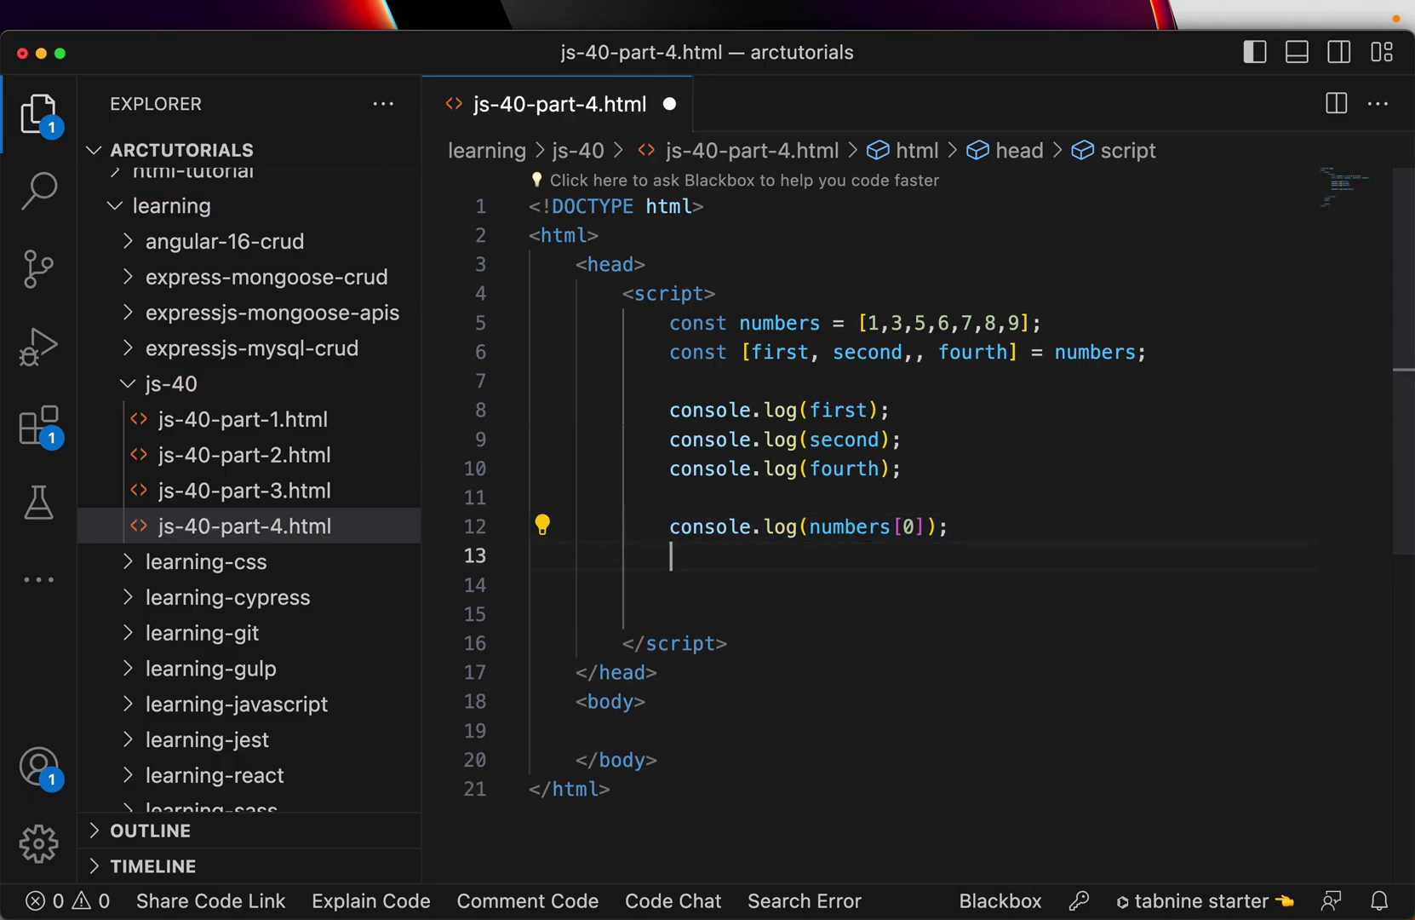
pyautogui.press('super+v')
pyautogui.press('Left')
pyautogui.press('Left')
pyautogui.press('Left')
pyautogui.press('BackSpace')
pyautogui.write('1')
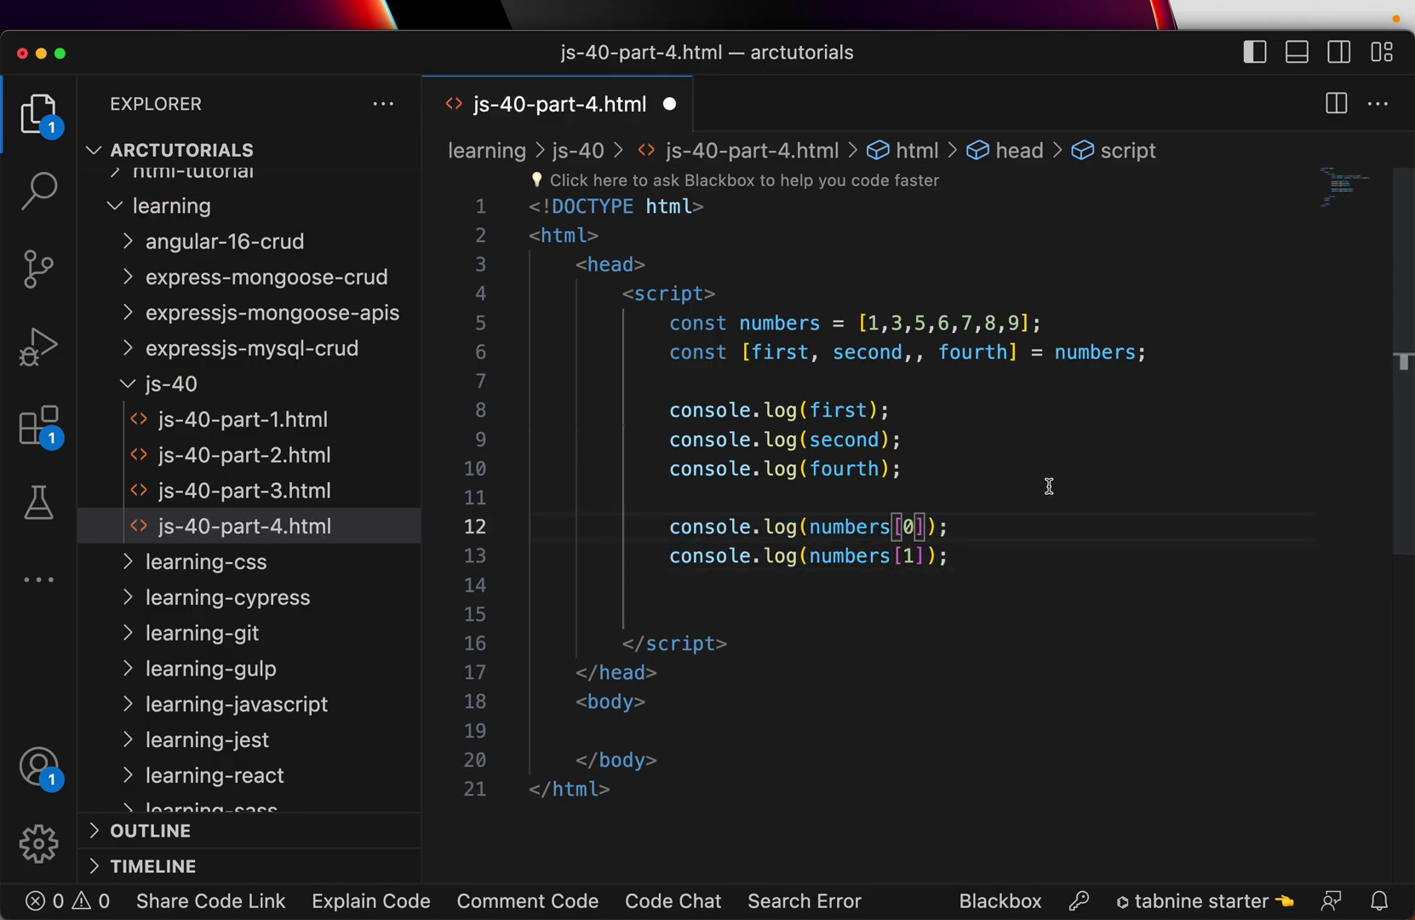
pyautogui.click(974, 532)
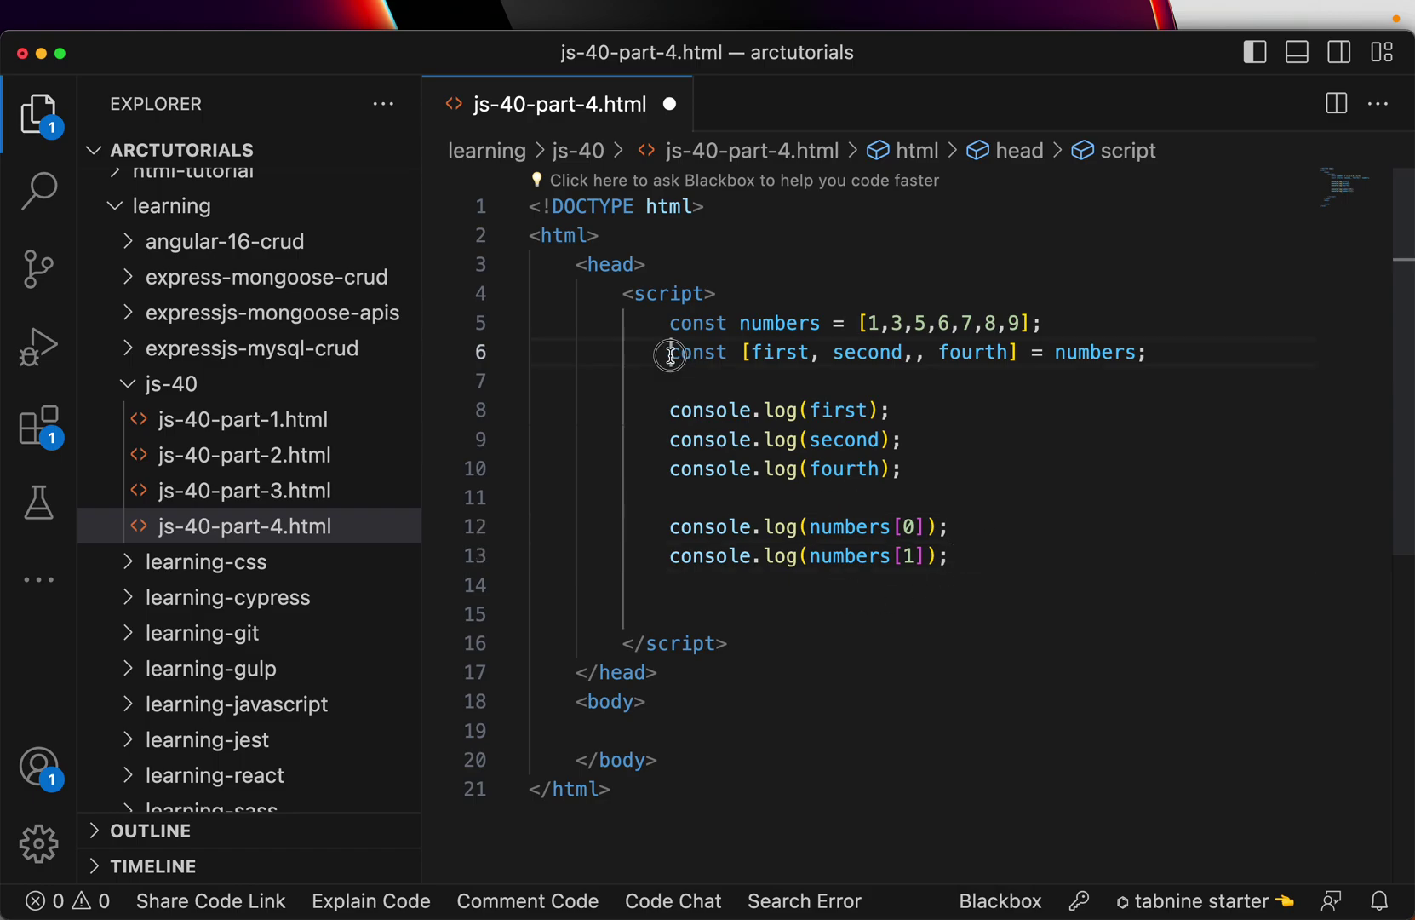
# - Review the destructuring line, save the file and switch to Chrome
pyautogui.moveTo(669, 352); pyautogui.dragTo(1167, 349)
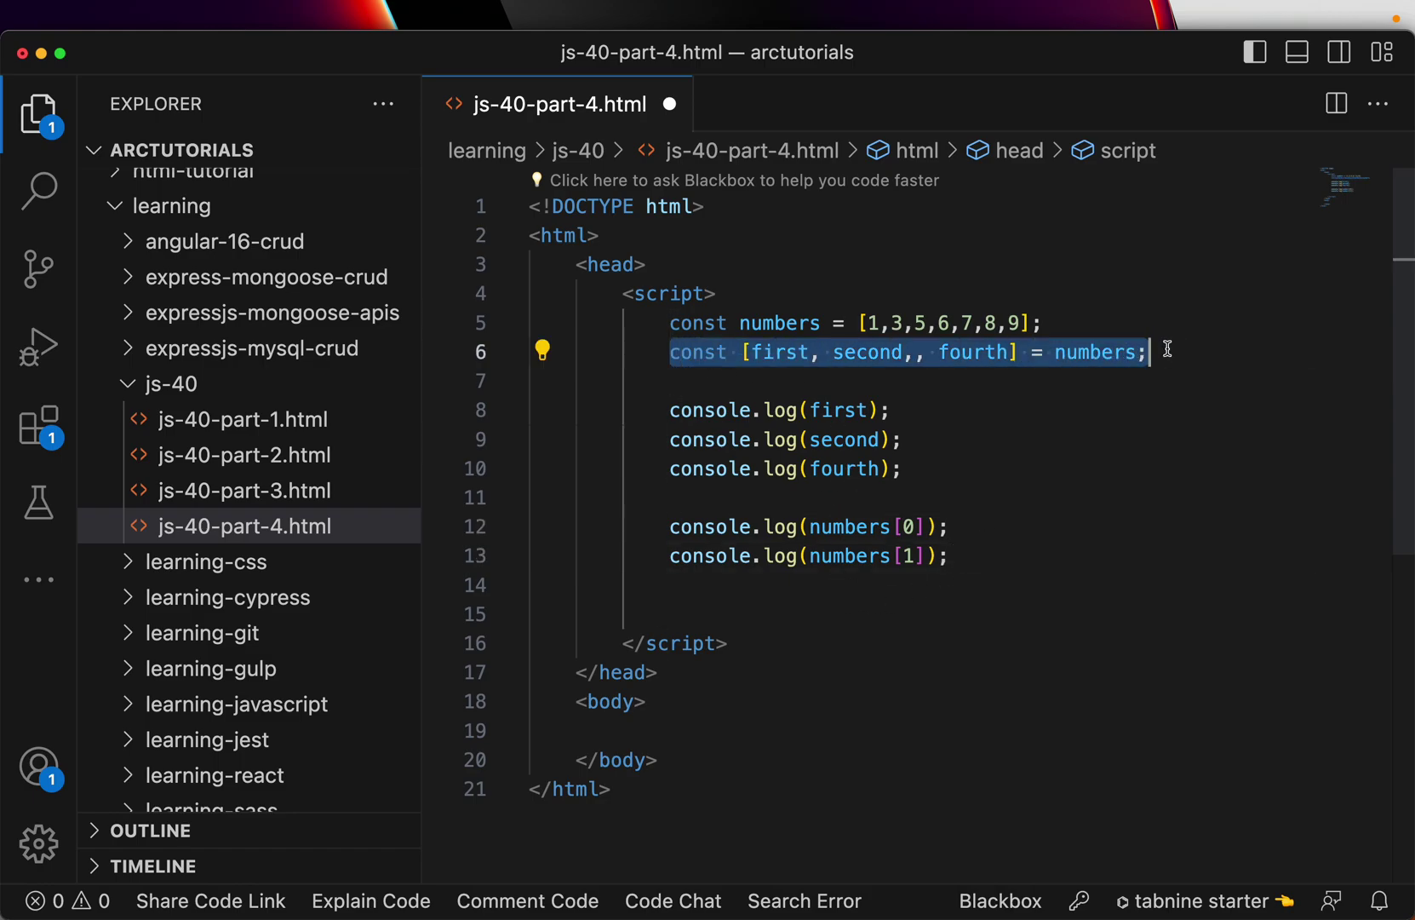
pyautogui.click(1053, 475)
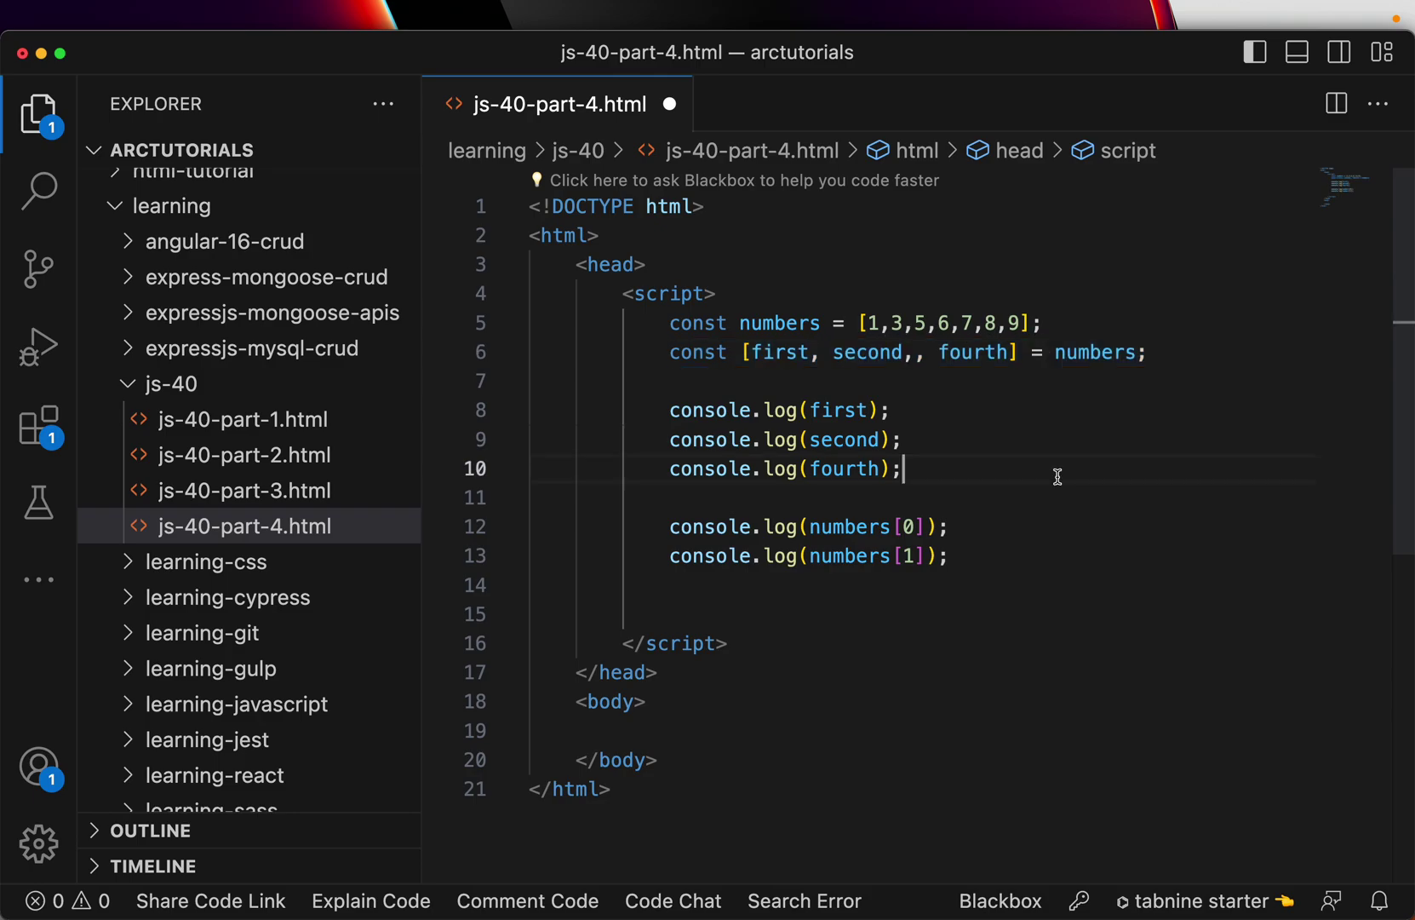
pyautogui.press('super+Tab')
pyautogui.click(639, 459)
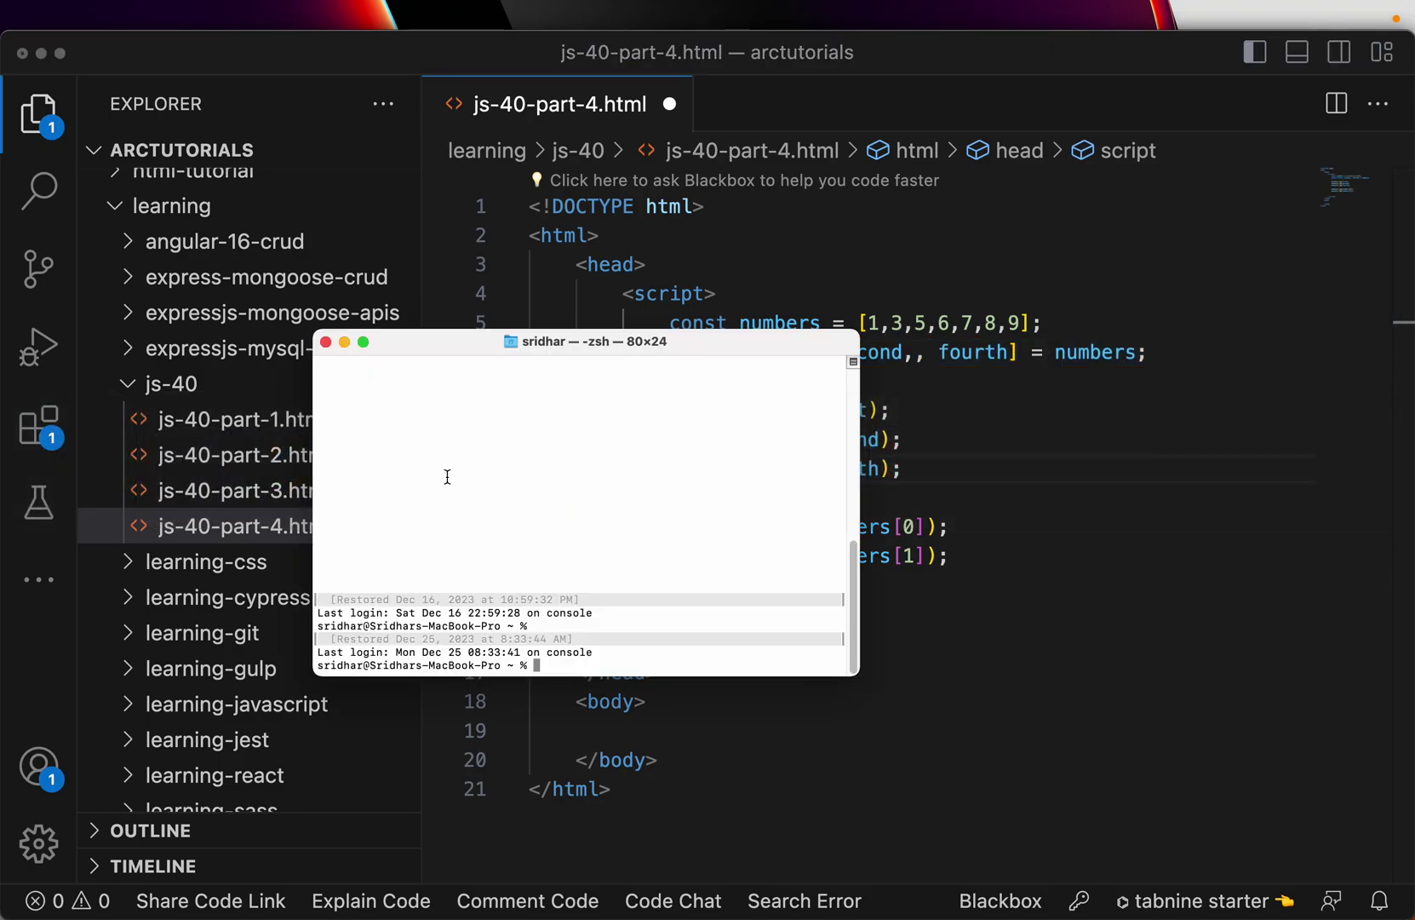
pyautogui.press('super+Tab')
pyautogui.click(300, 442)
pyautogui.press('Up')
pyautogui.press('Up')
pyautogui.press('Up')
pyautogui.press('super+s')
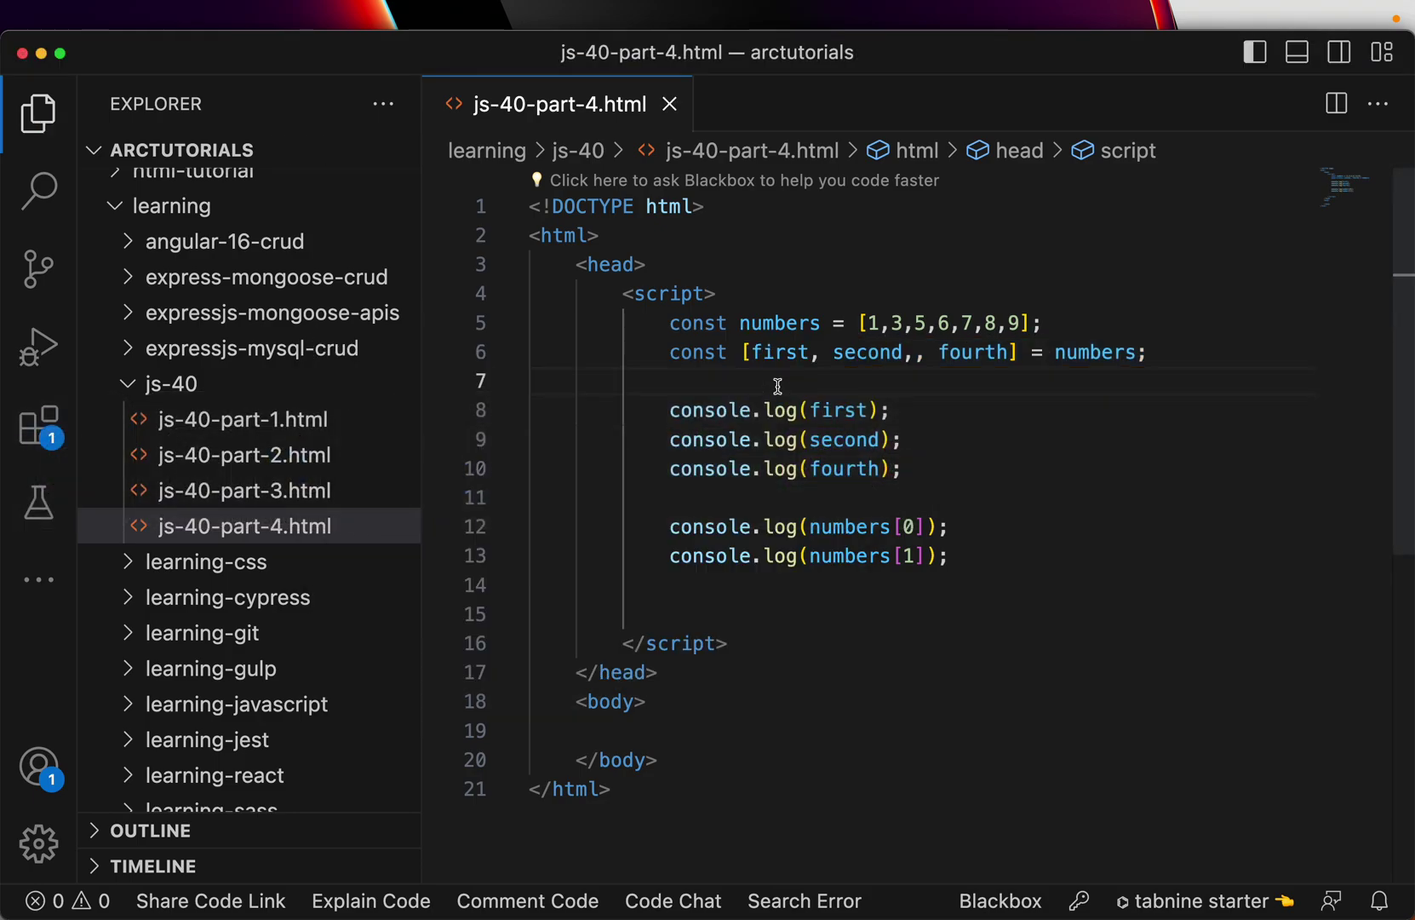
pyautogui.press('super+Tab')
# - Reload the page so the console adds 1 and 3 after 1, 3, 6
pyautogui.click(379, 458)
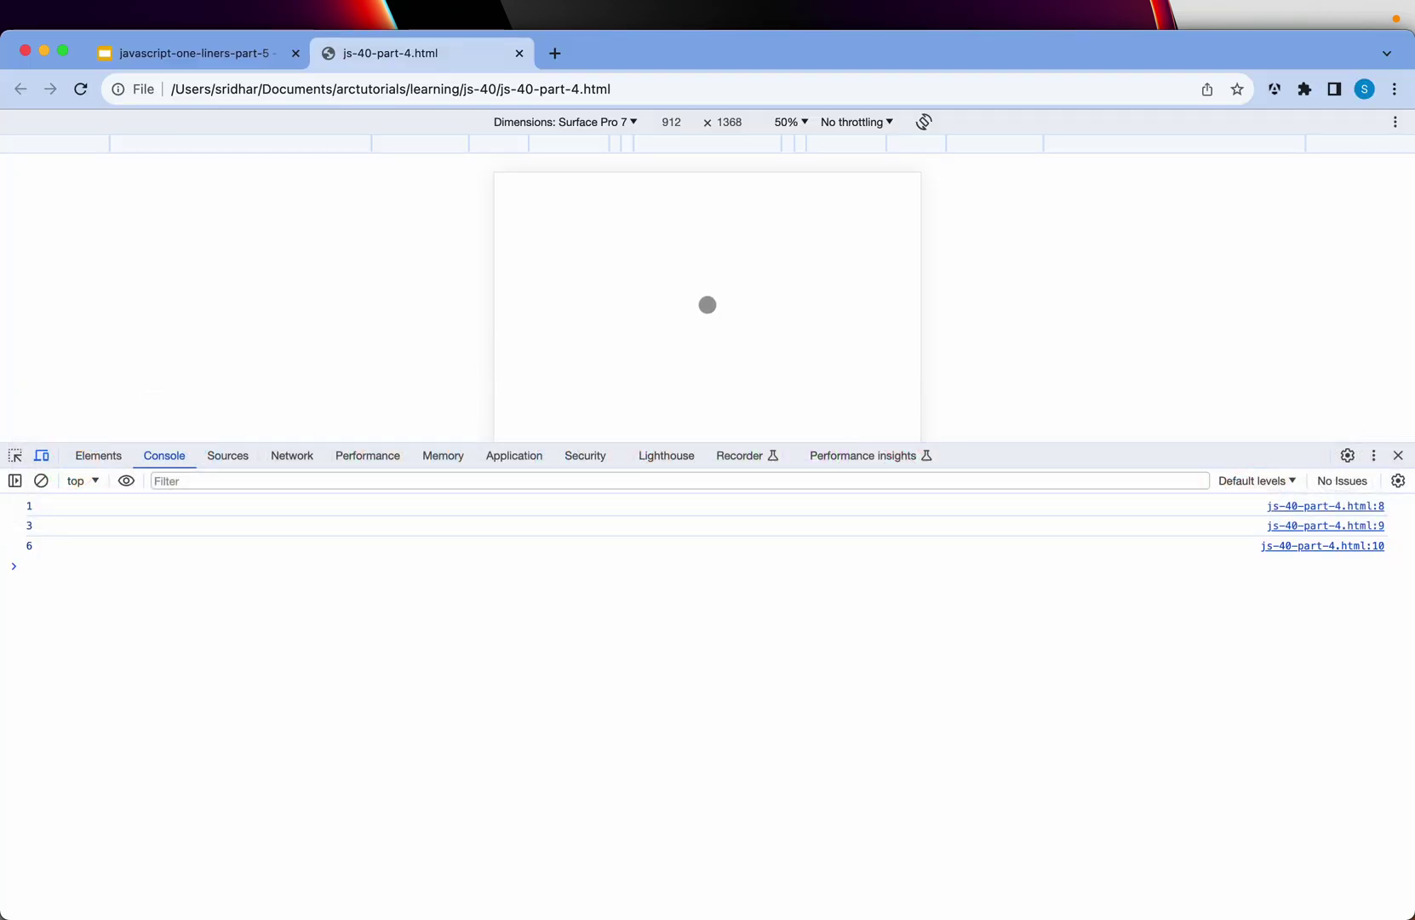
pyautogui.press('super+r')
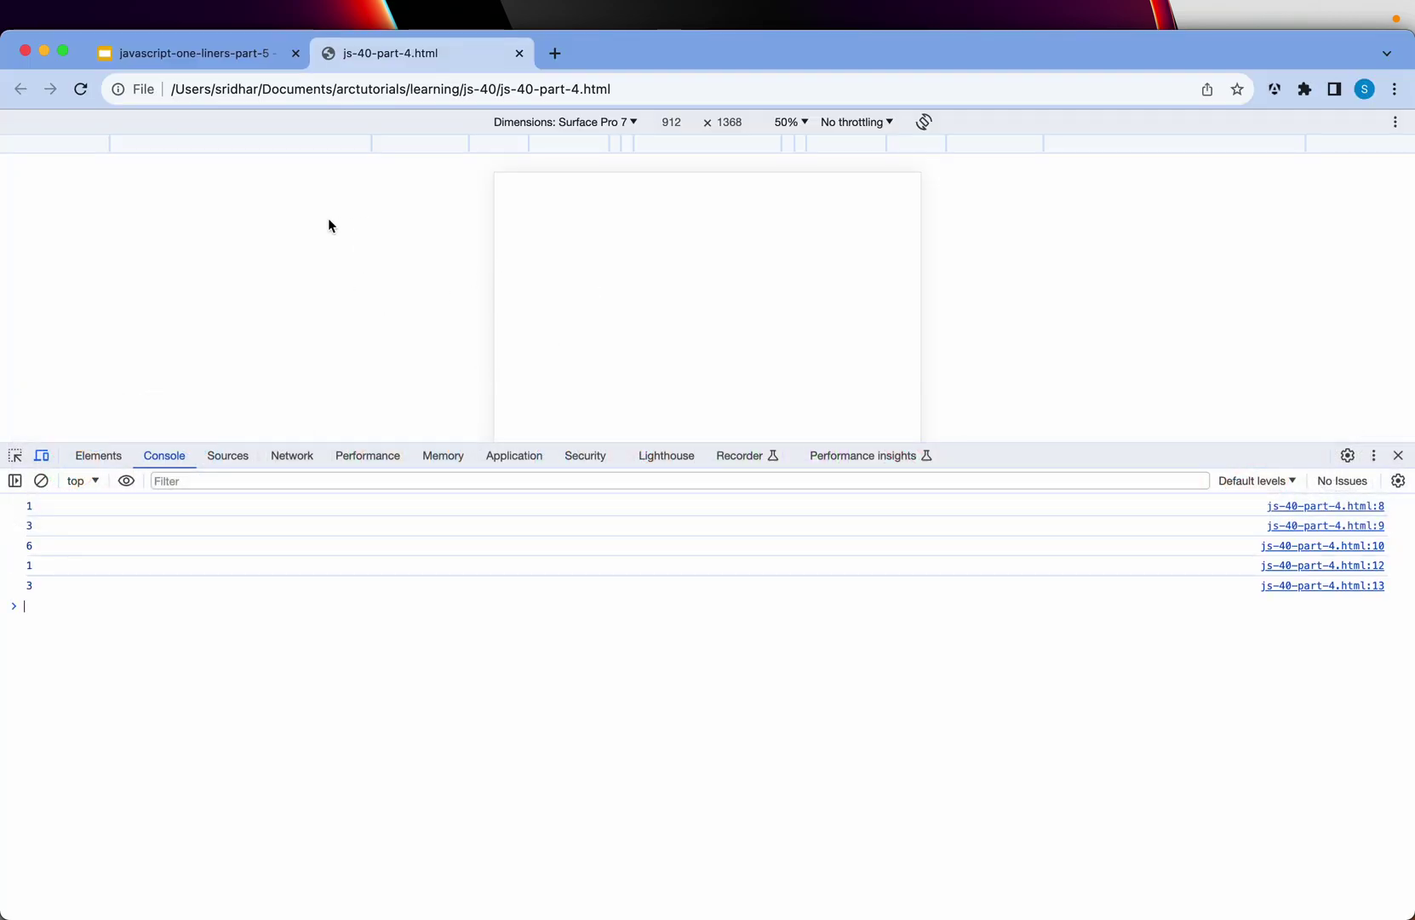